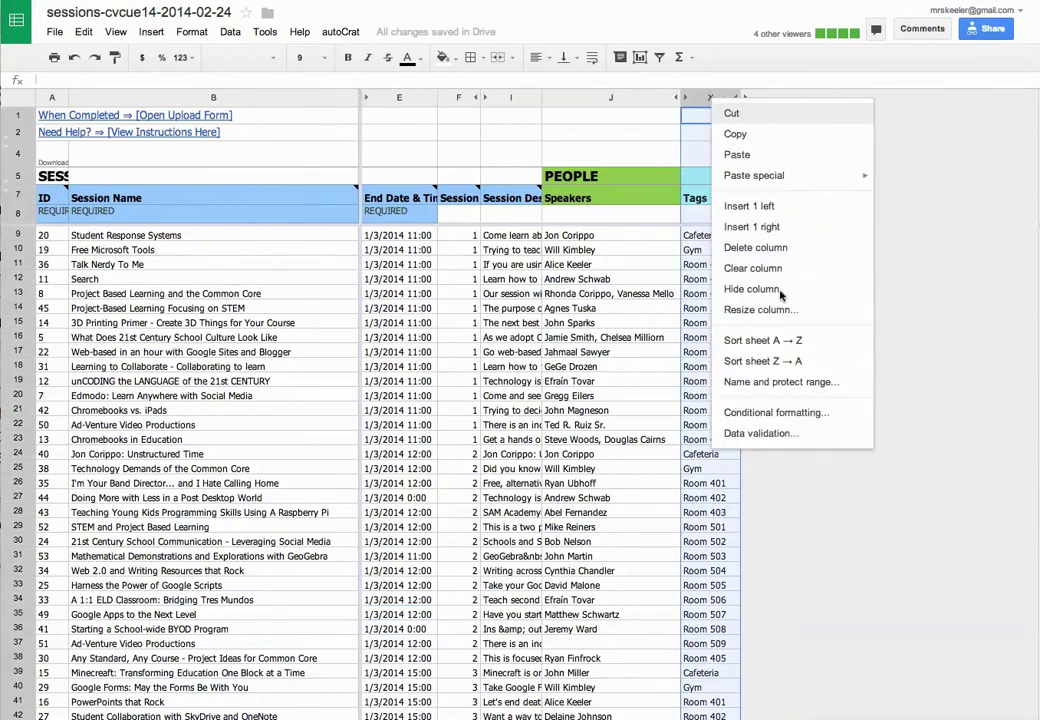
# Insert two blank columns, Y and Z, immediately after the Tags column X.
pyautogui.click(757, 228)
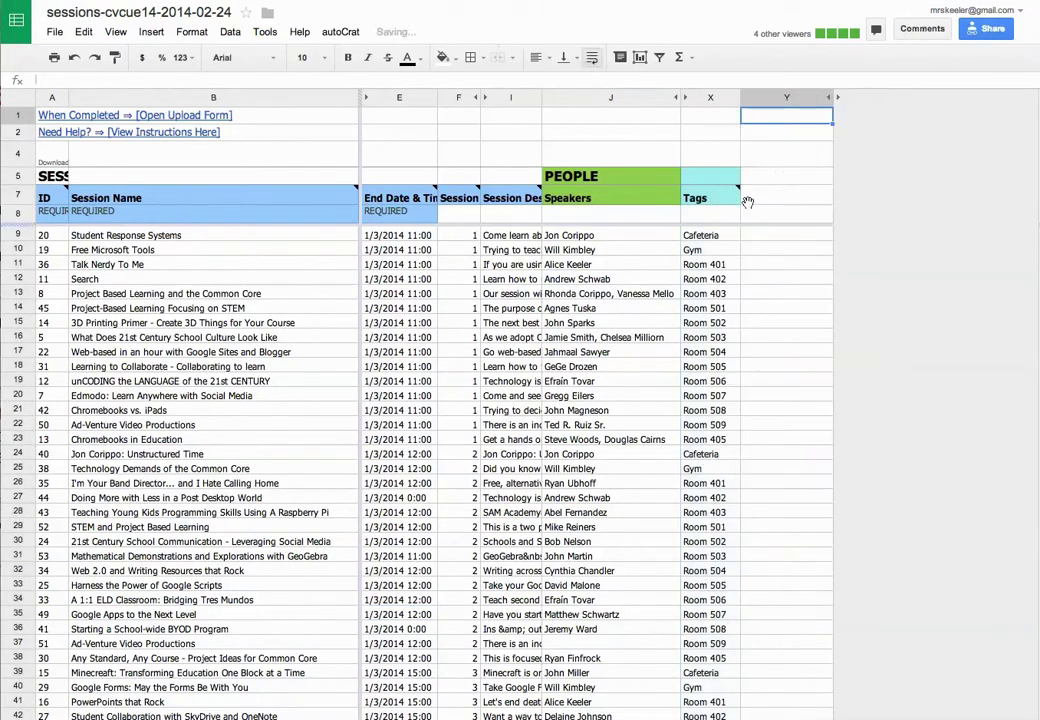
pyautogui.rightClick(770, 99)
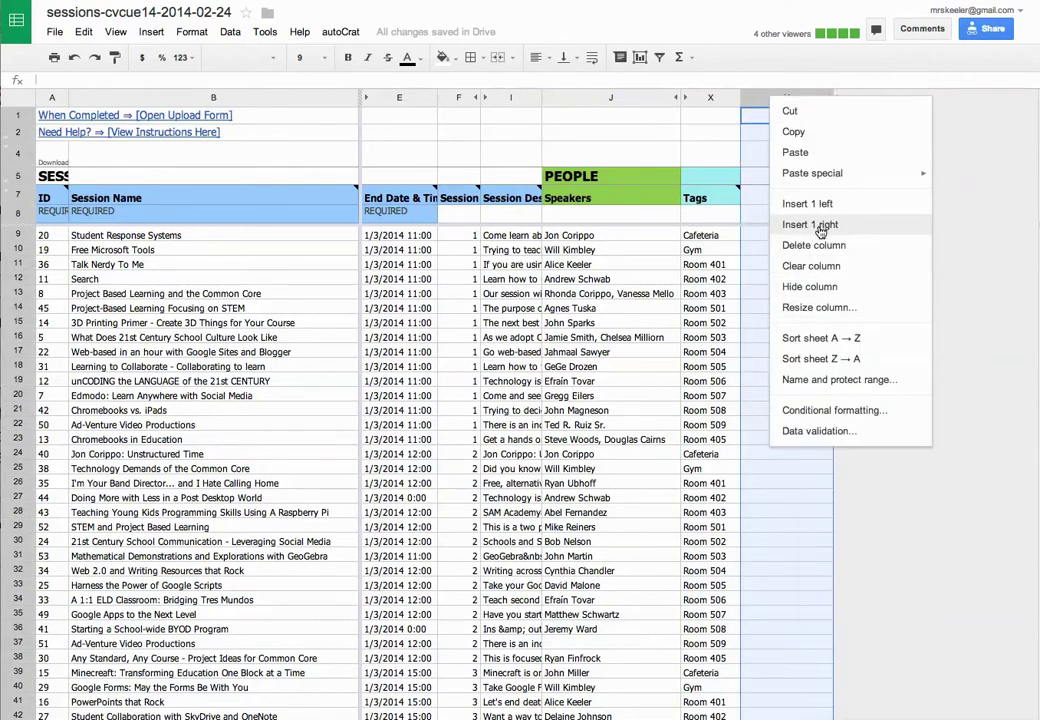
pyautogui.click(821, 226)
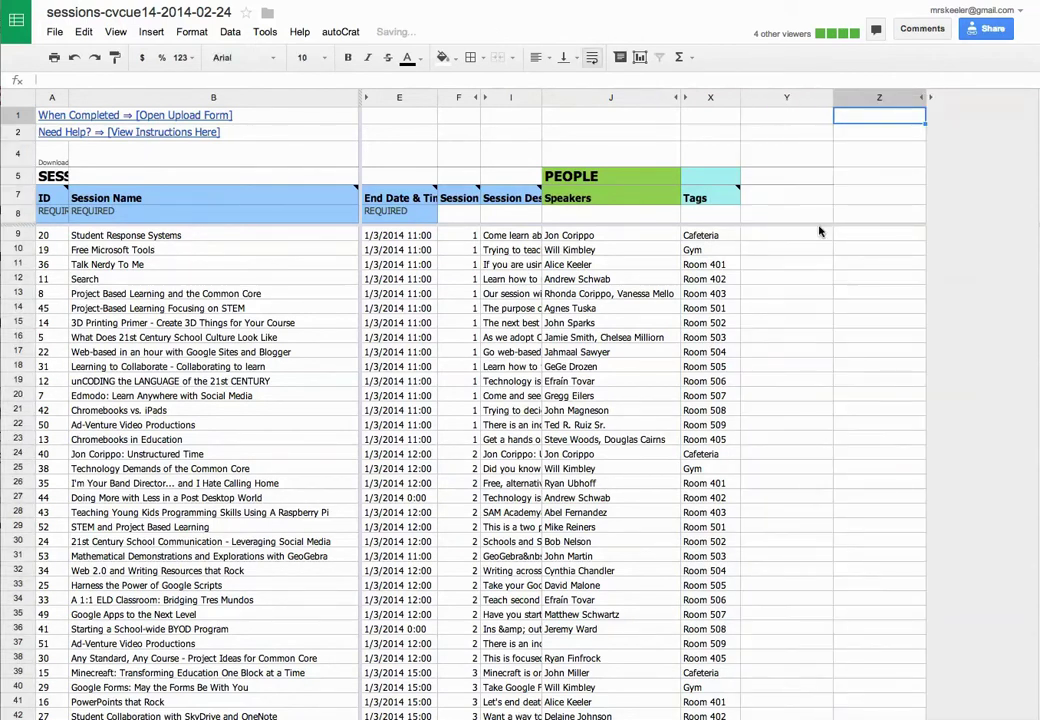
# Enter =split(X11,"Room ") in Y11 to pull out the room number.
pyautogui.click(771, 264)
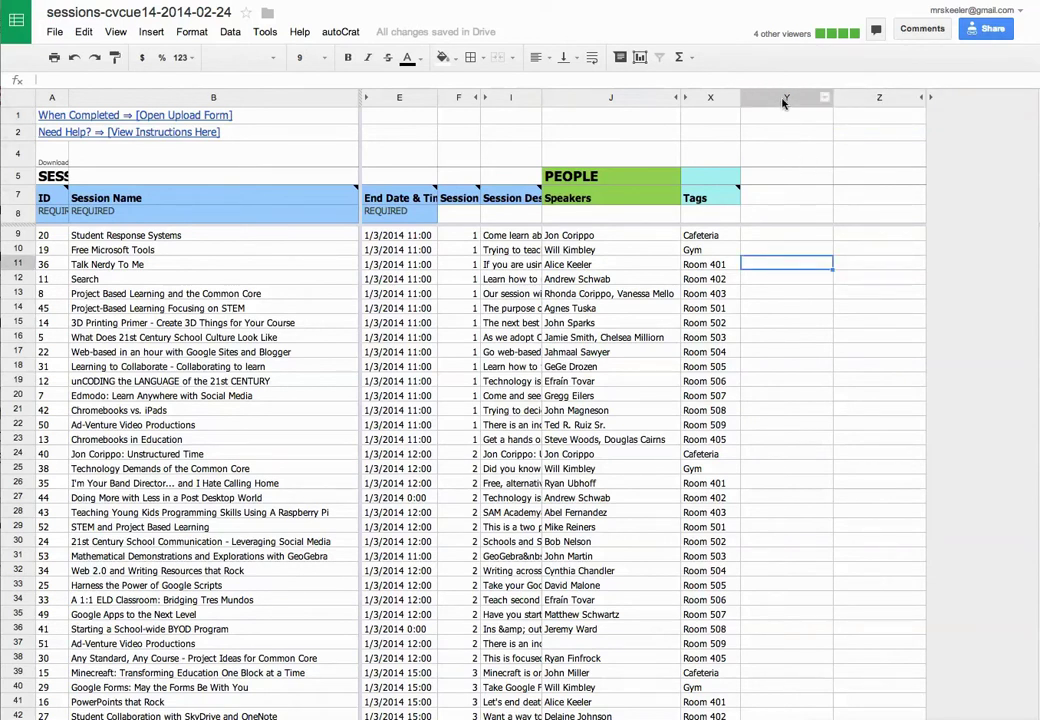
pyautogui.write('=spl')
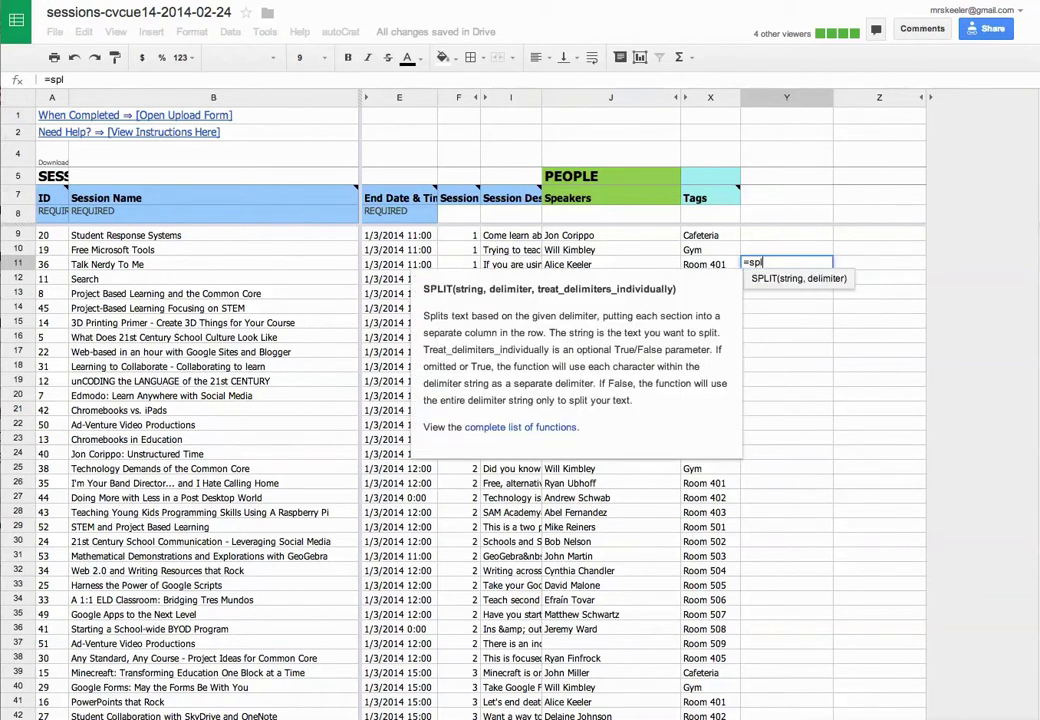
pyautogui.write('it(')
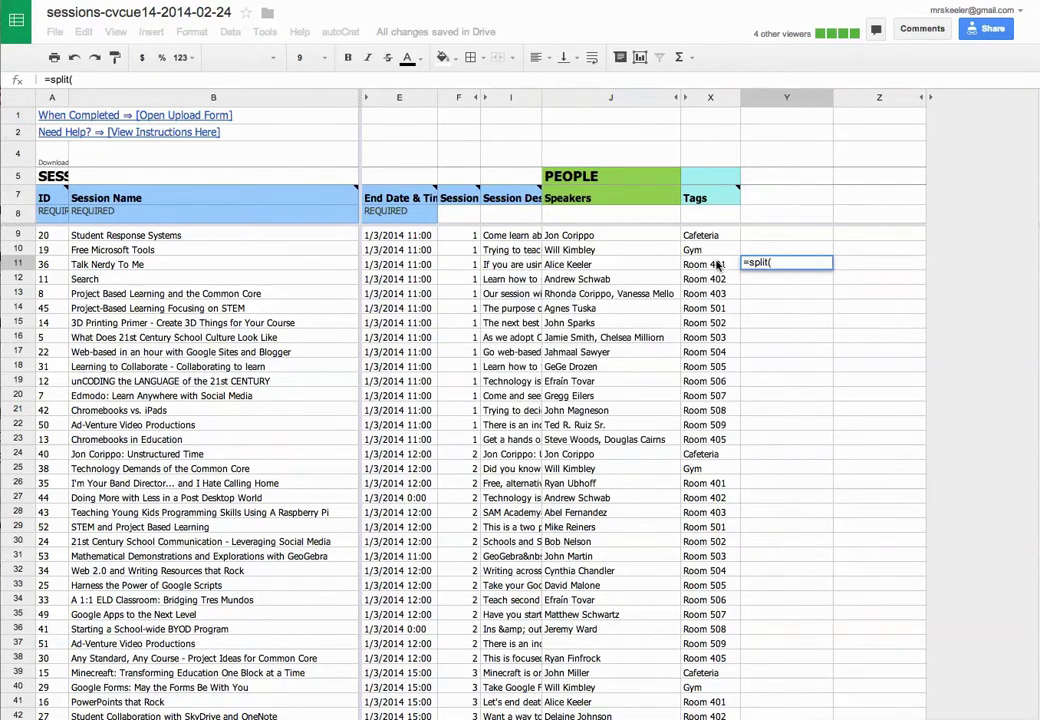
pyautogui.click(717, 267)
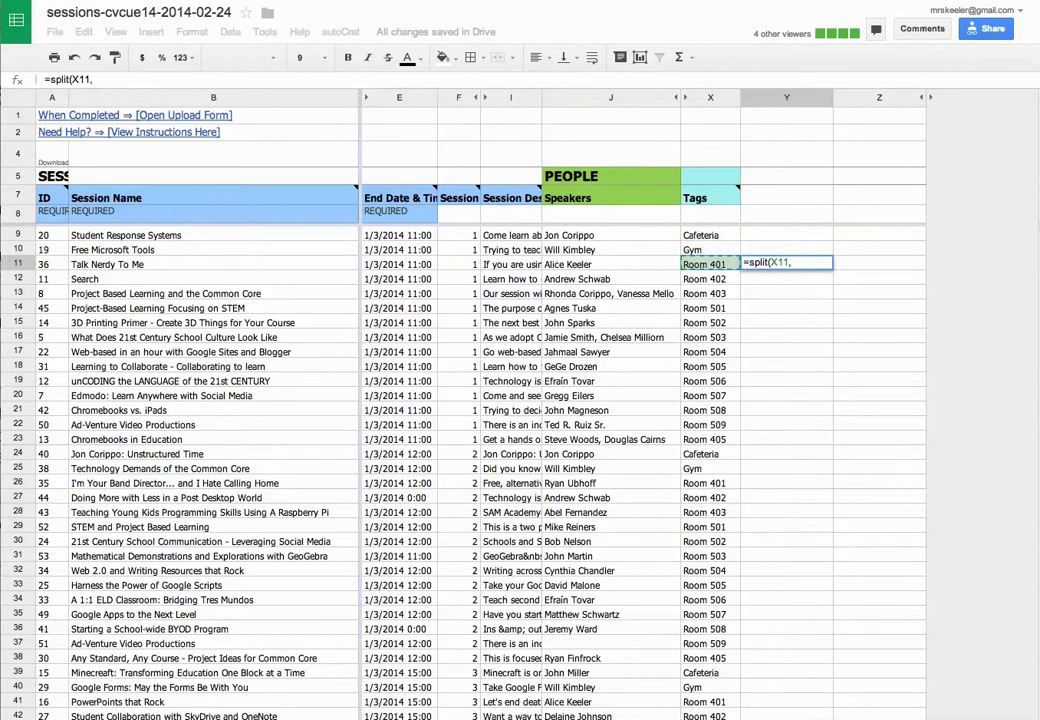
pyautogui.write(',"Room ")')
pyautogui.press('Return')
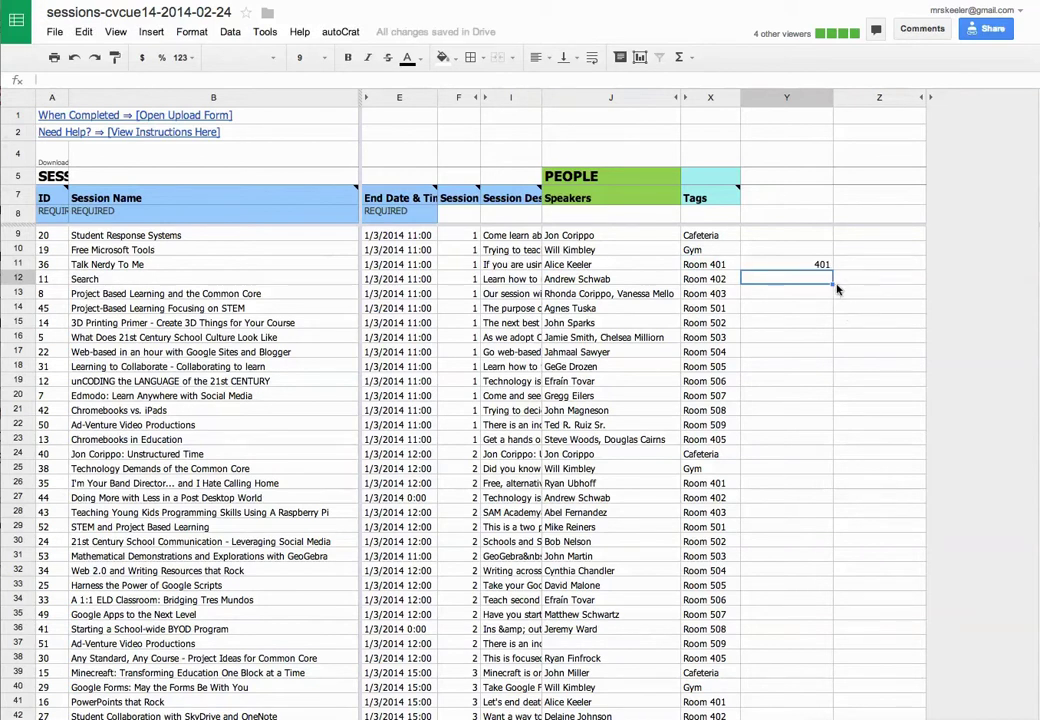
# Copy the split formula down to Y23, into rows 26–38, and into Y41.
pyautogui.click(824, 267)
pyautogui.moveTo(829, 271); pyautogui.dragTo(818, 452)
pyautogui.click(822, 441)
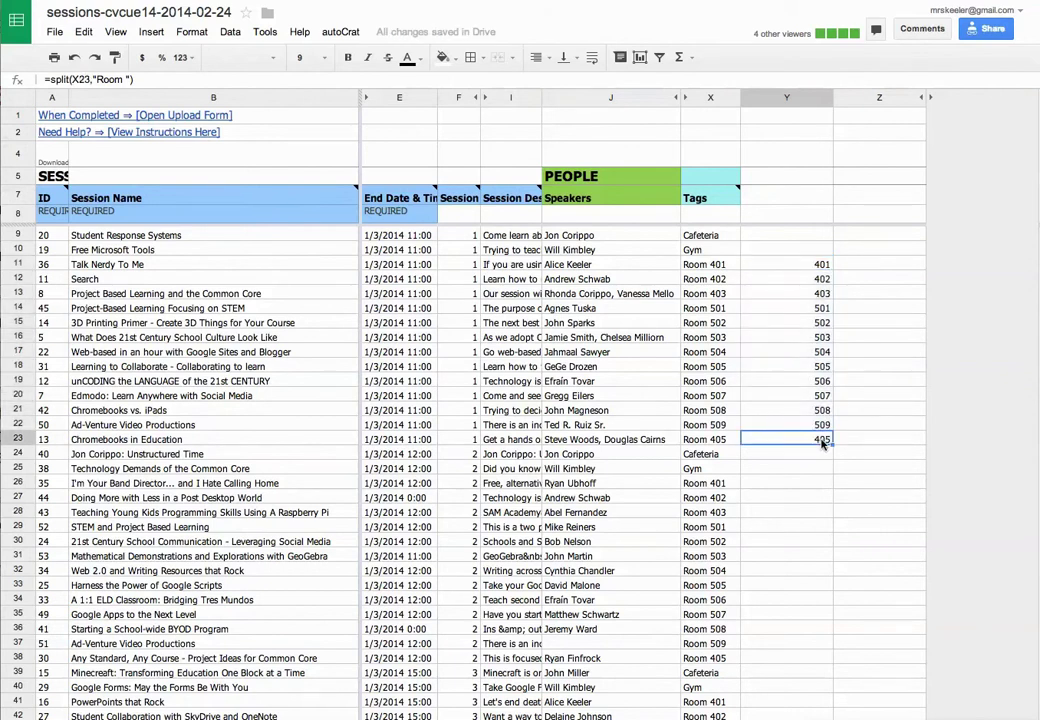
pyautogui.hotkey('ctrl', 'c')
pyautogui.click(815, 484)
pyautogui.hotkey('ctrl', 'v')
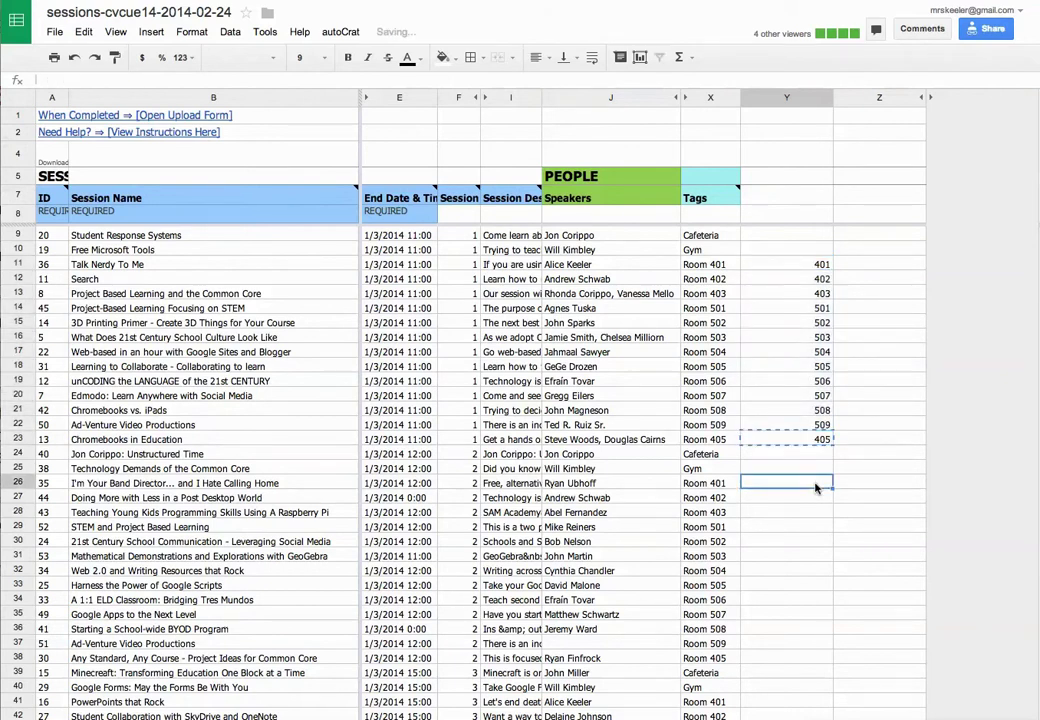
pyautogui.moveTo(831, 491); pyautogui.dragTo(812, 661)
pyautogui.click(800, 702)
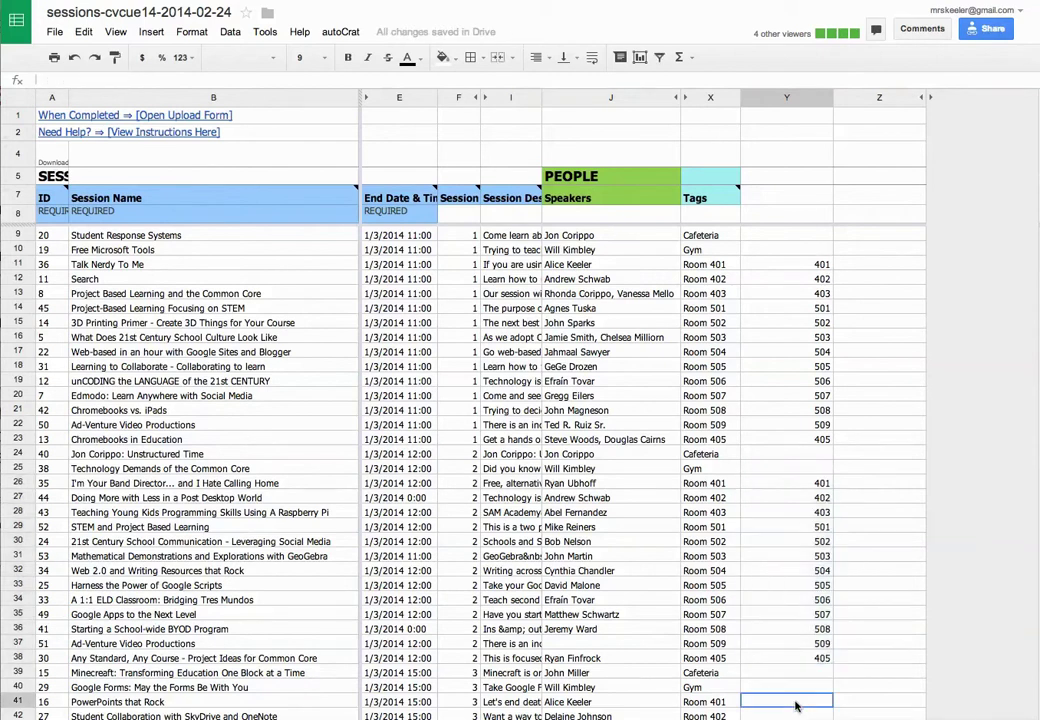
pyautogui.hotkey('ctrl', 'v')
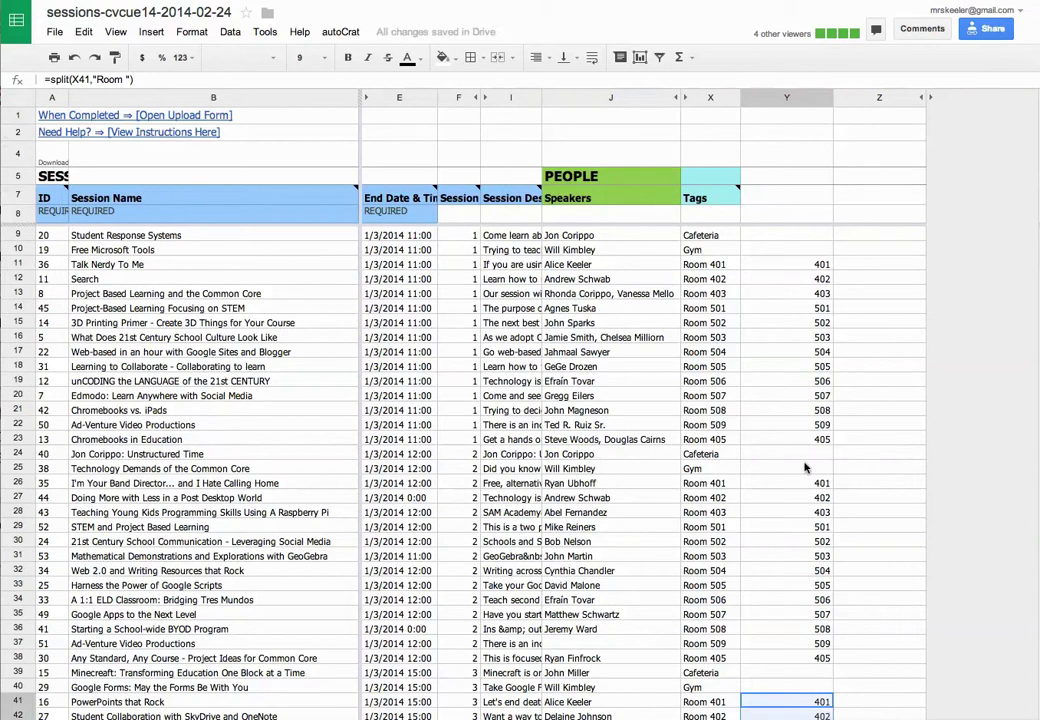
pyautogui.click(782, 236)
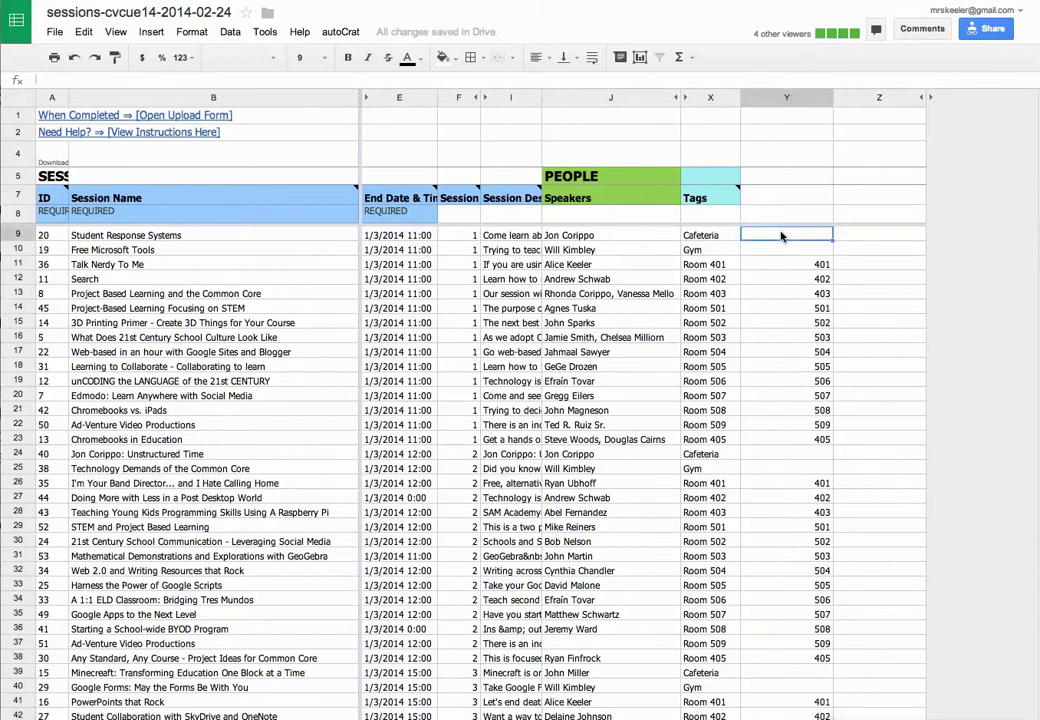
# Set Y9 to =X9, fill to Y10, and paste Cafeteria/Gym into rows 24–25 and 39–40.
pyautogui.write('=')
pyautogui.click(712, 236)
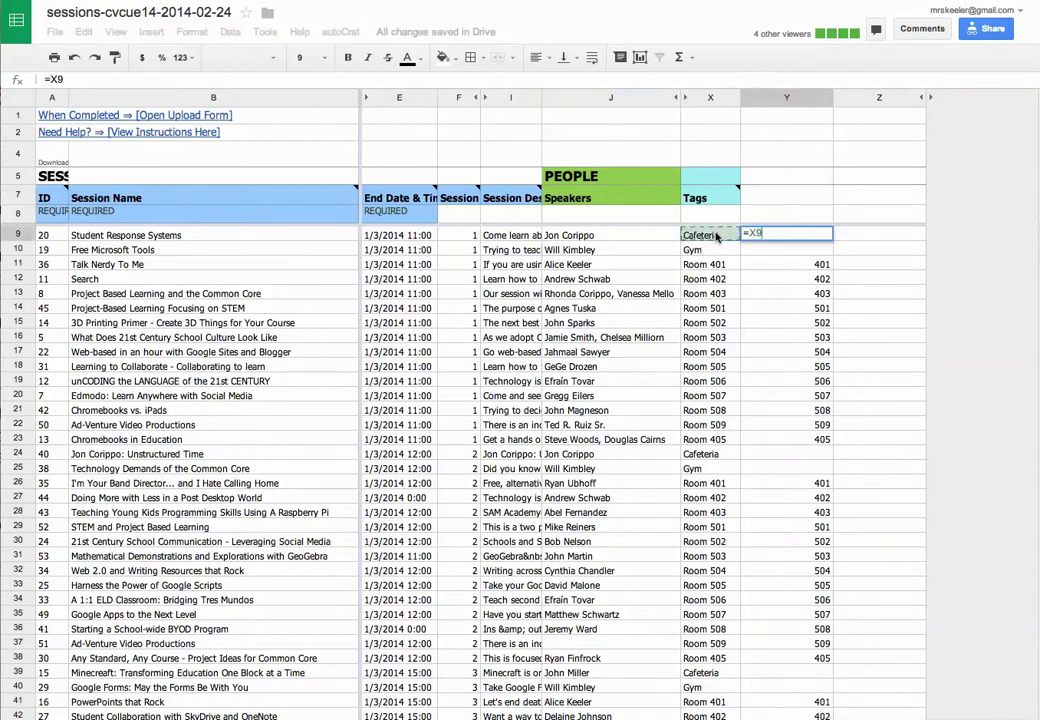
pyautogui.press('Return')
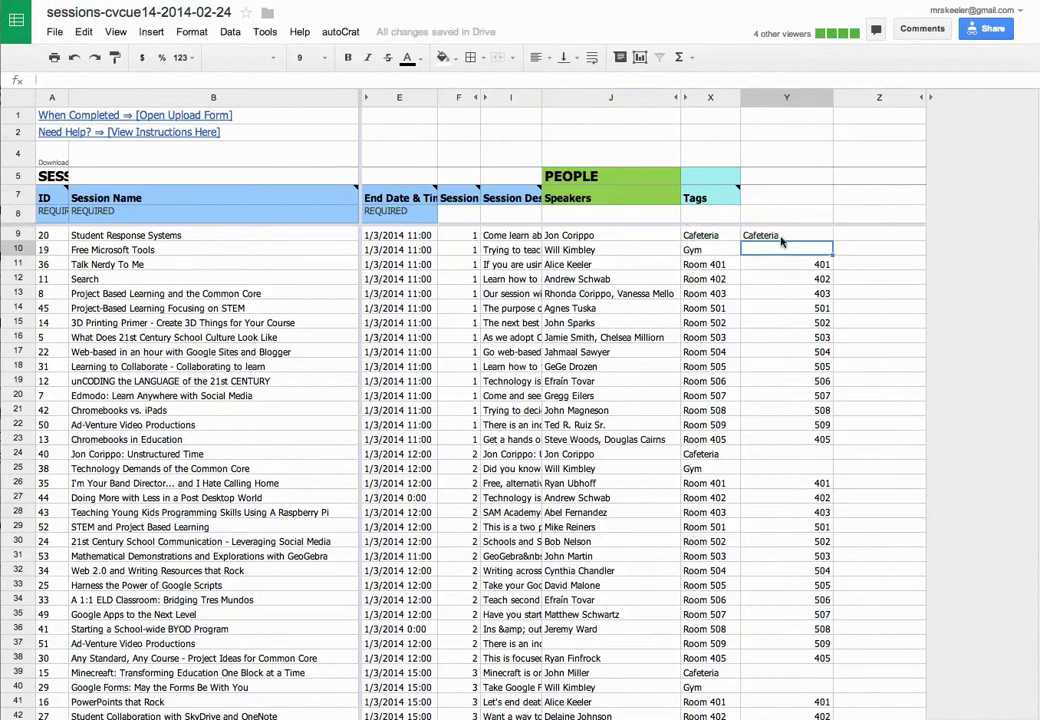
pyautogui.moveTo(832, 248); pyautogui.dragTo(832, 256)
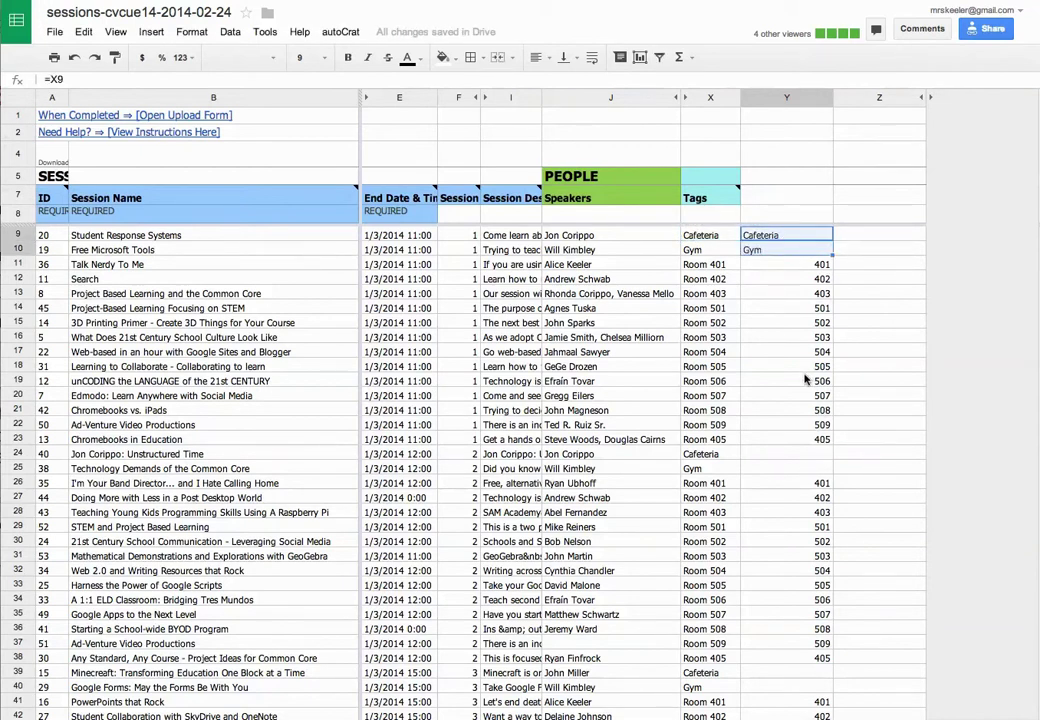
pyautogui.hotkey('ctrl', 'c')
pyautogui.click(782, 455)
pyautogui.hotkey('ctrl', 'v')
pyautogui.click(782, 672)
pyautogui.hotkey('ctrl', 'v')
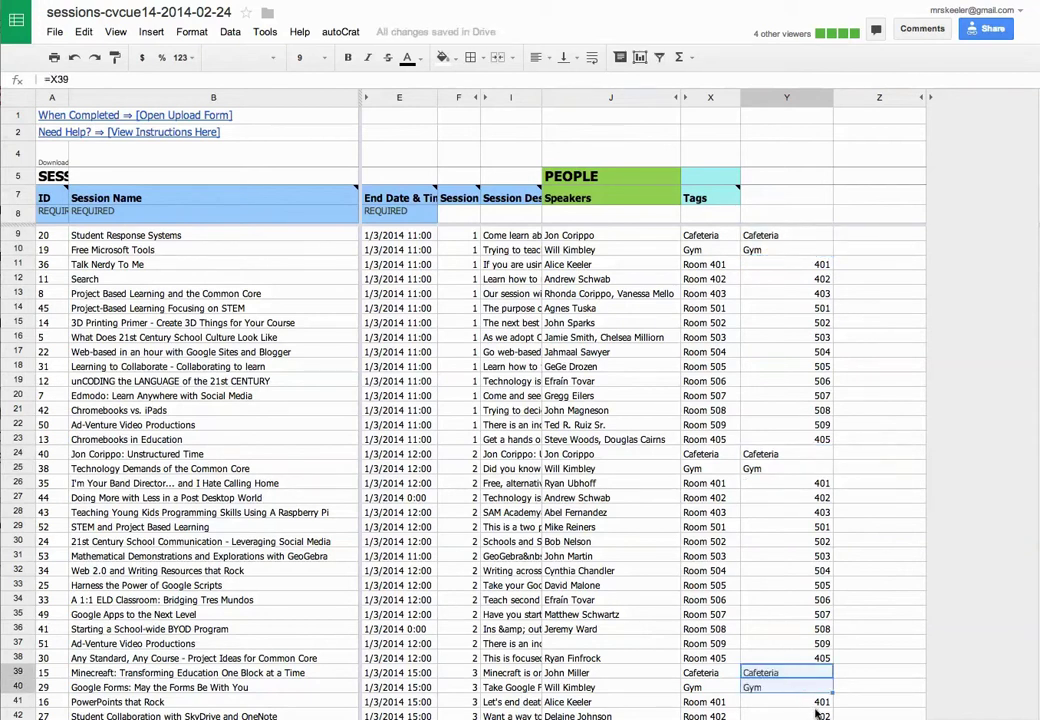
pyautogui.click(852, 236)
# Start a join formula in Z9 referencing the room in Y9 and speakers in J9.
pyautogui.write('=')
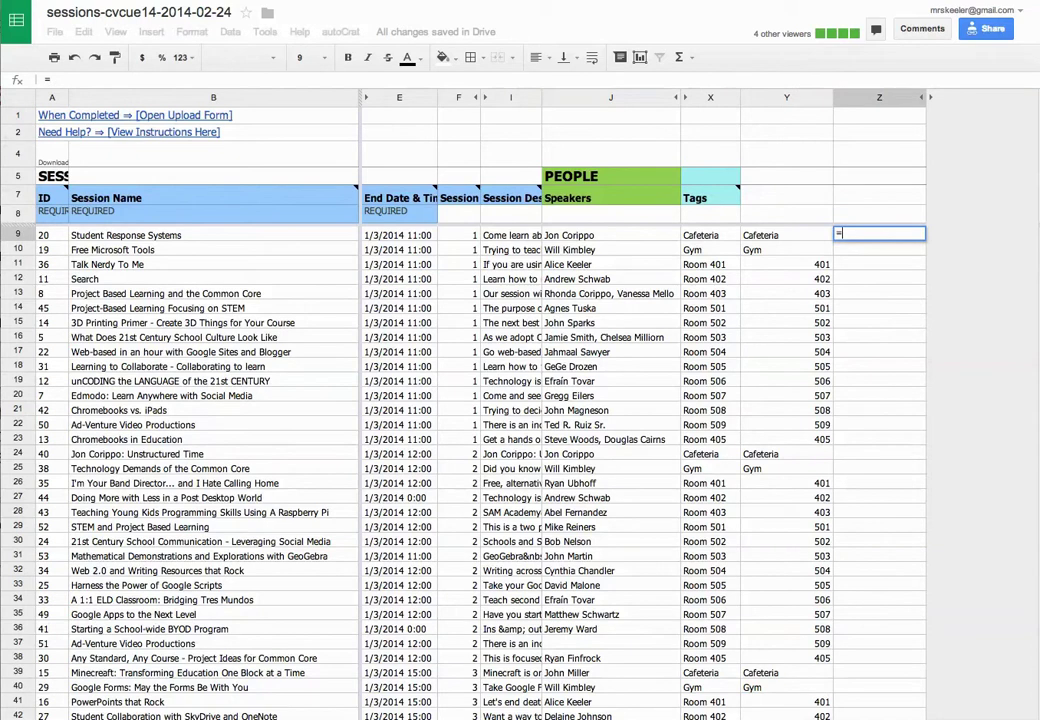
pyautogui.click(810, 238)
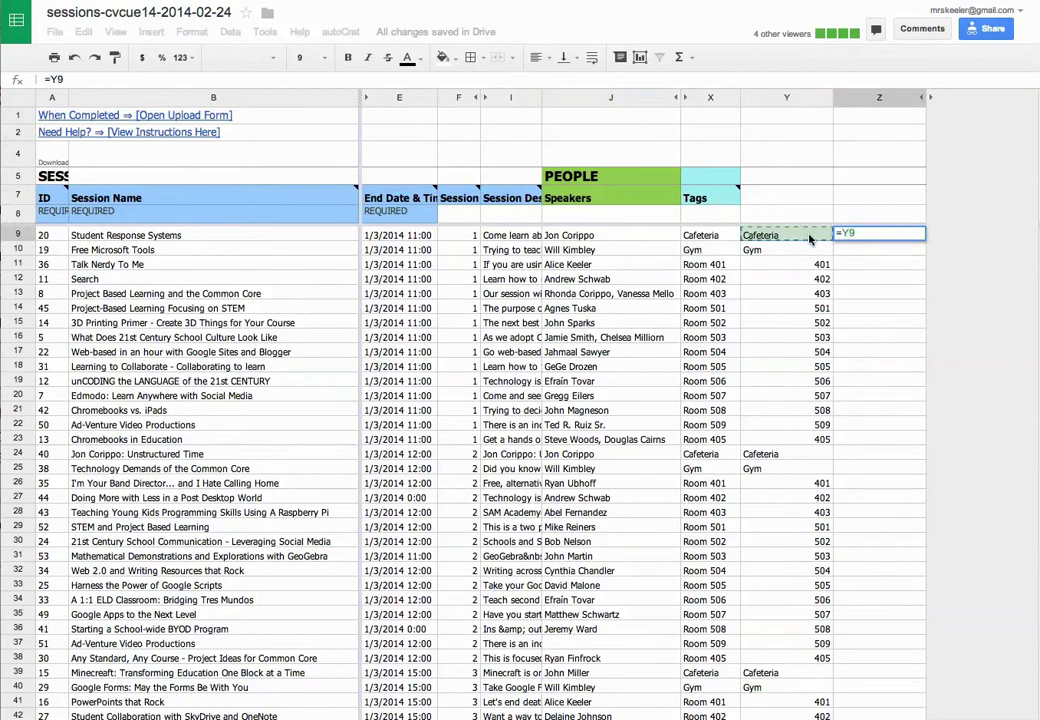
pyautogui.write('&" "&')
pyautogui.click(607, 238)
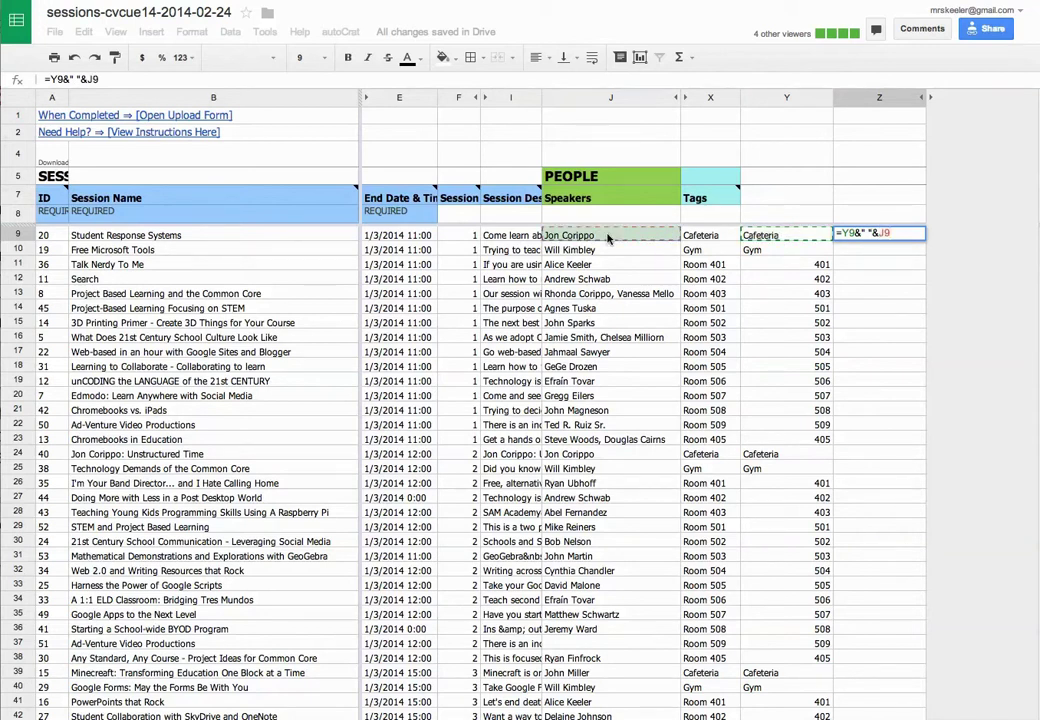
# Rewrite Z9 as =F9&" "&Y9&" "&J9&" "&B9 to combine number, room, speakers and name.
pyautogui.moveTo(889, 240); pyautogui.dragTo(836, 231)
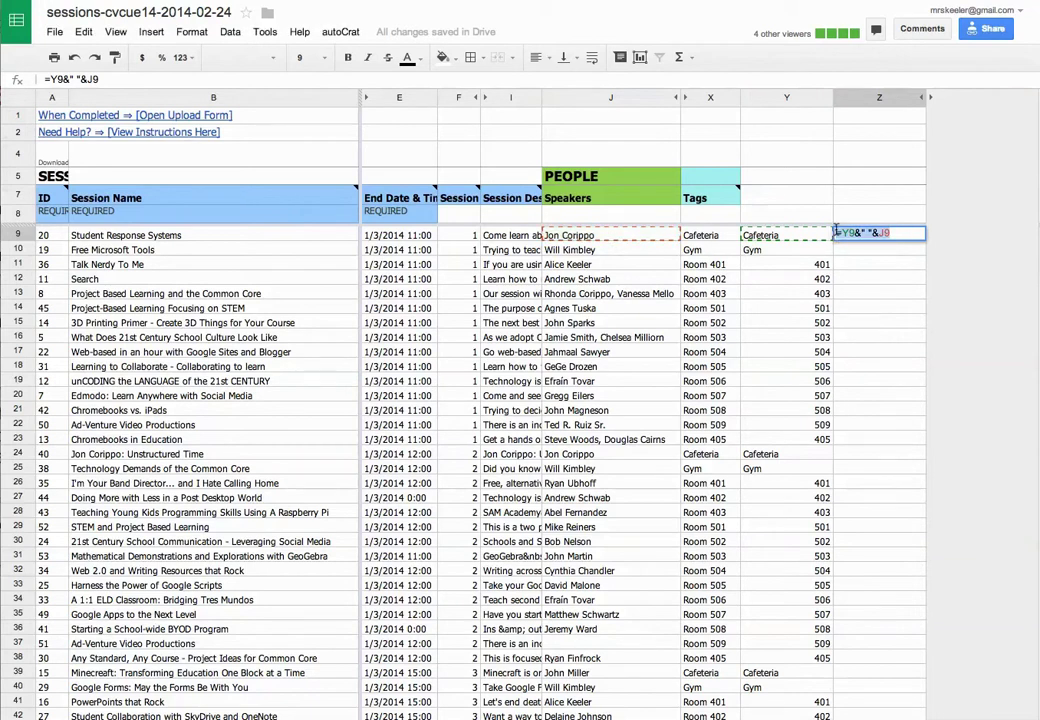
pyautogui.write('=')
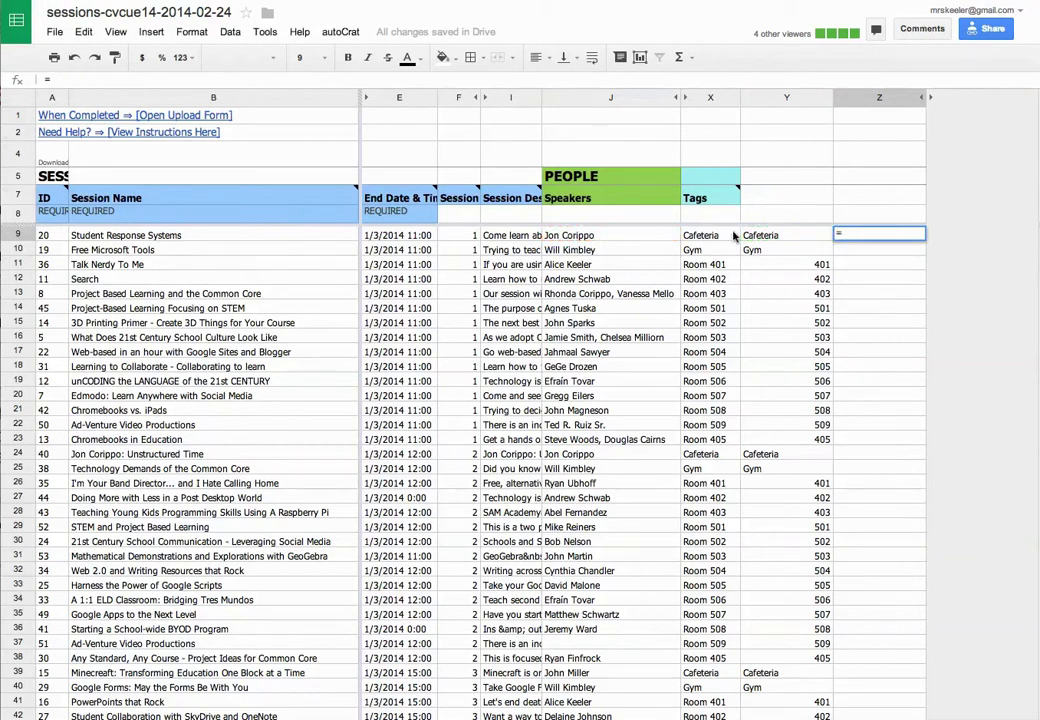
pyautogui.click(460, 236)
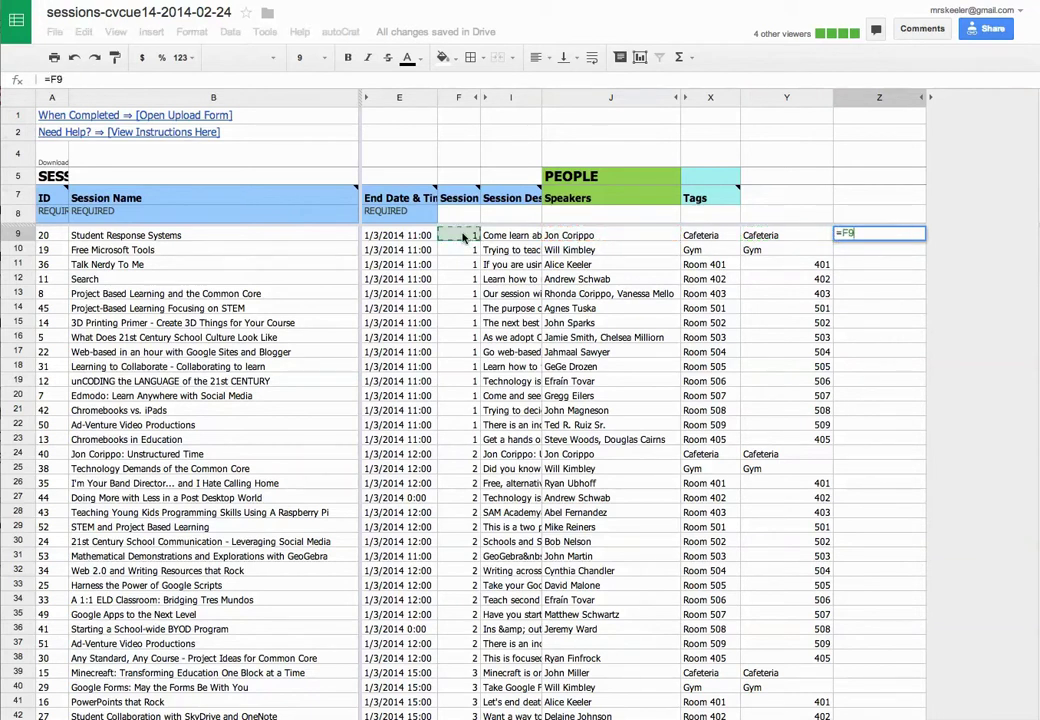
pyautogui.write('&" "&')
pyautogui.click(766, 236)
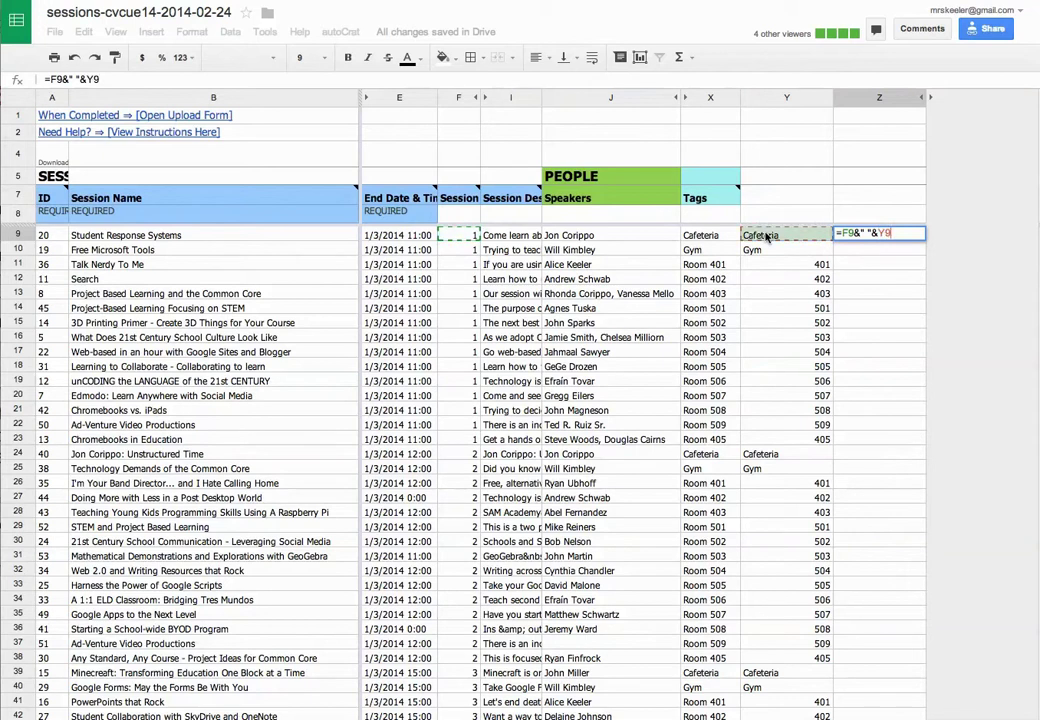
pyautogui.write('&" "&')
pyautogui.click(655, 243)
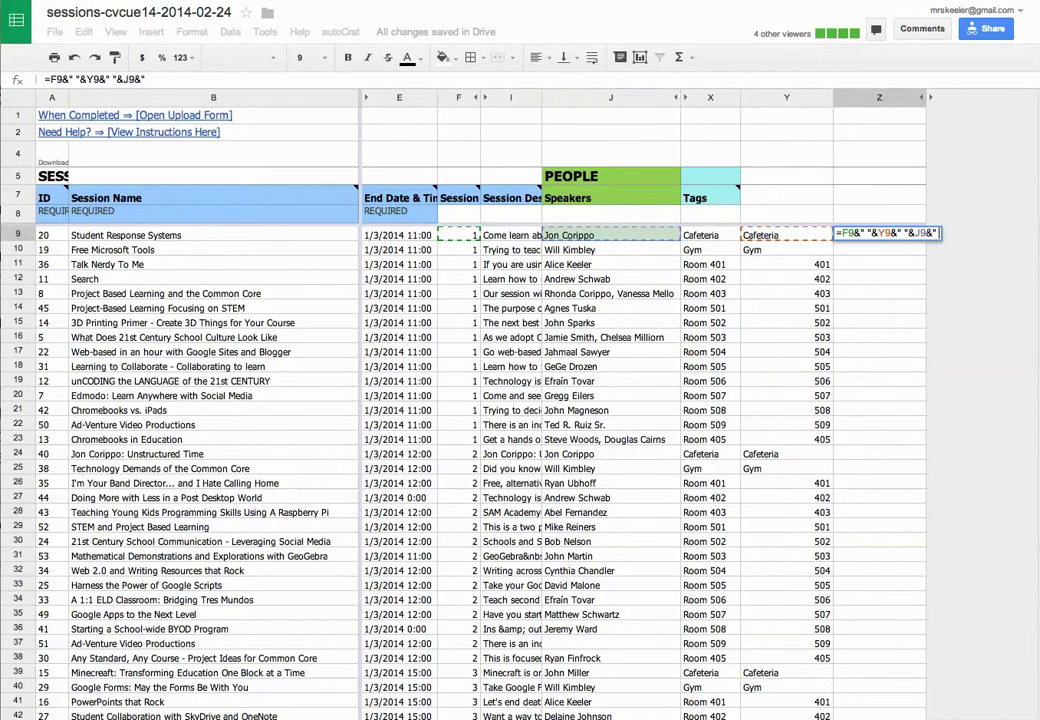
pyautogui.write('&" "&')
pyautogui.click(204, 235)
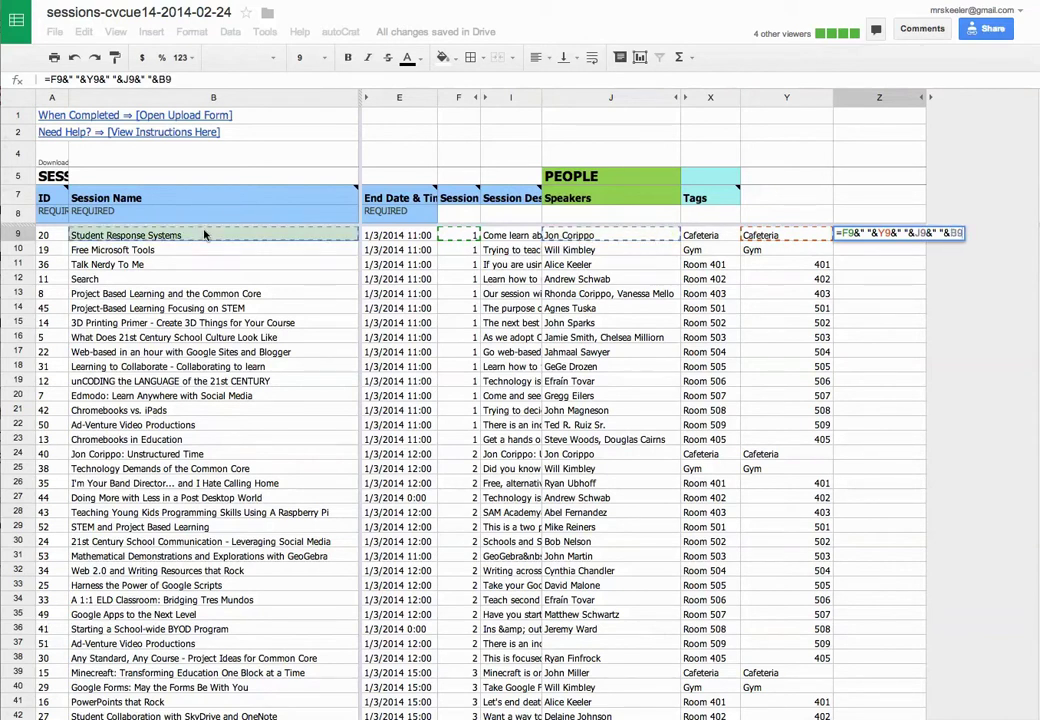
pyautogui.press('Return')
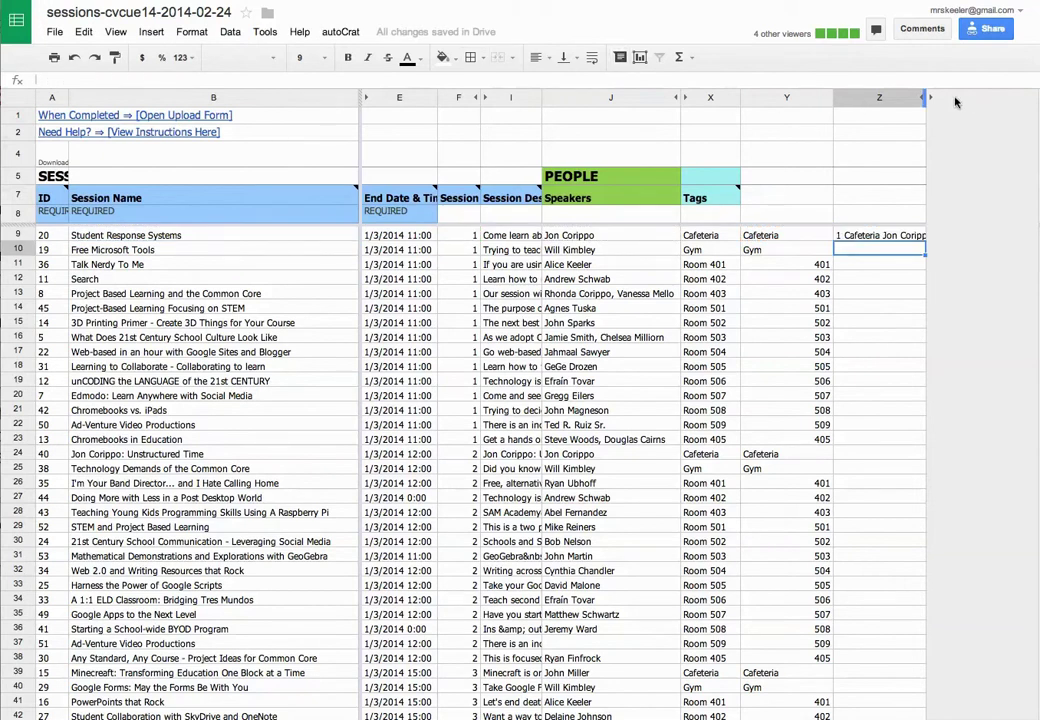
# Widen column Z and fill the Z9 combined-label formula down through every session row.
pyautogui.moveTo(925, 97); pyautogui.dragTo(1036, 97)
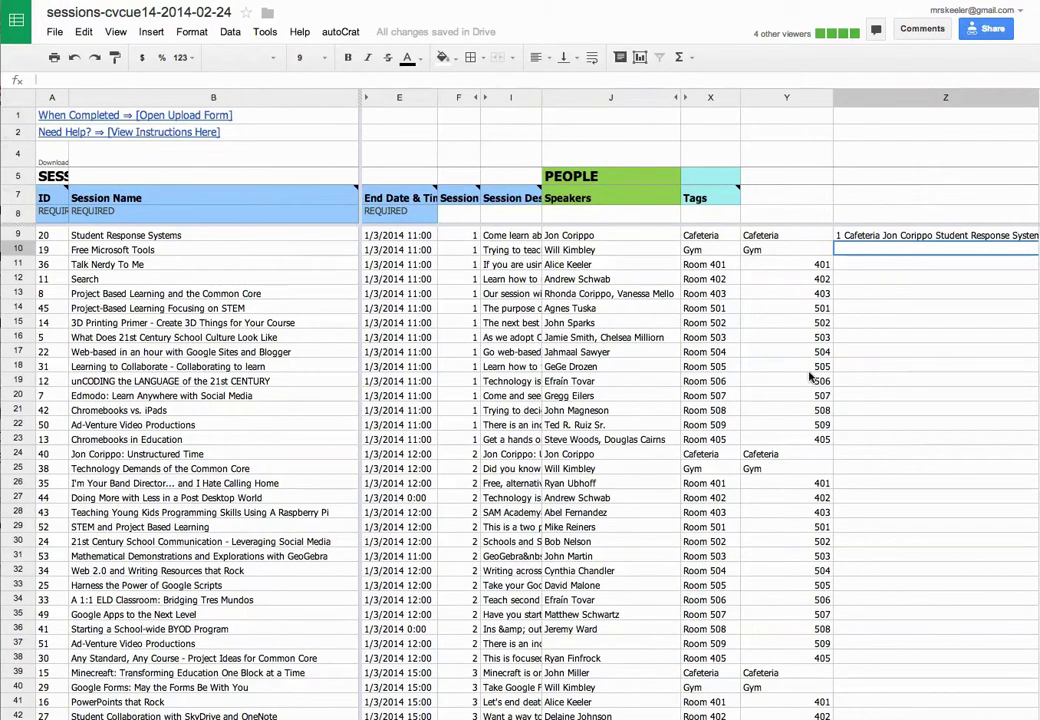
pyautogui.hscroll(1, 811, 376)
pyautogui.click(889, 237)
pyautogui.moveTo(983, 238); pyautogui.dragTo(947, 621)
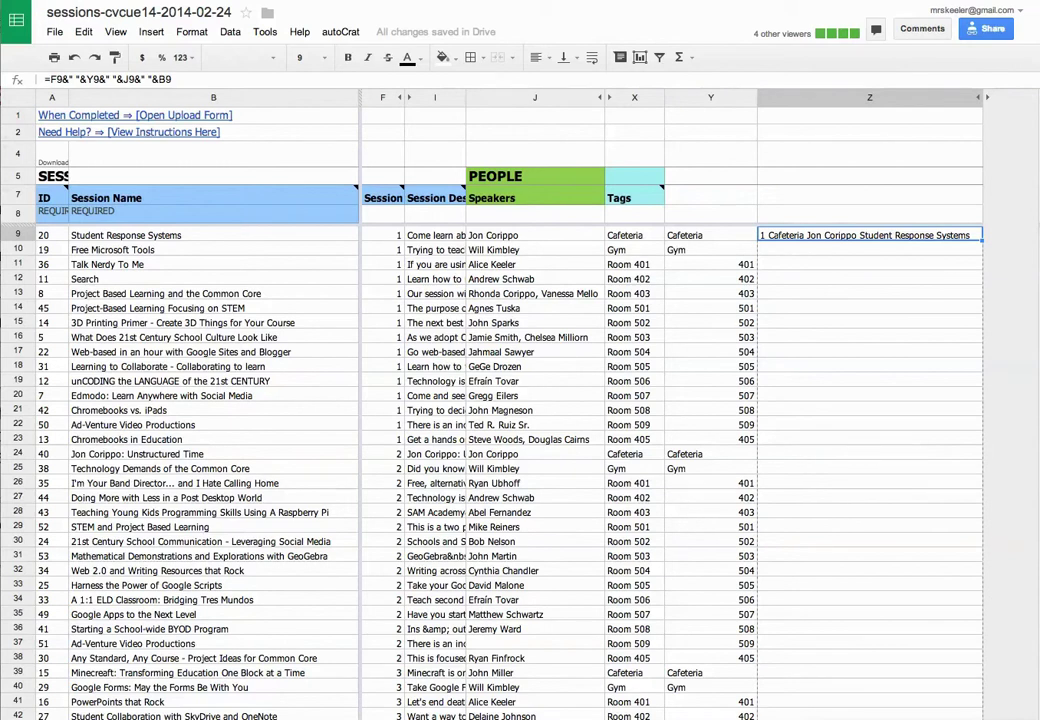
pyautogui.moveTo(947, 712); pyautogui.dragTo(947, 716)
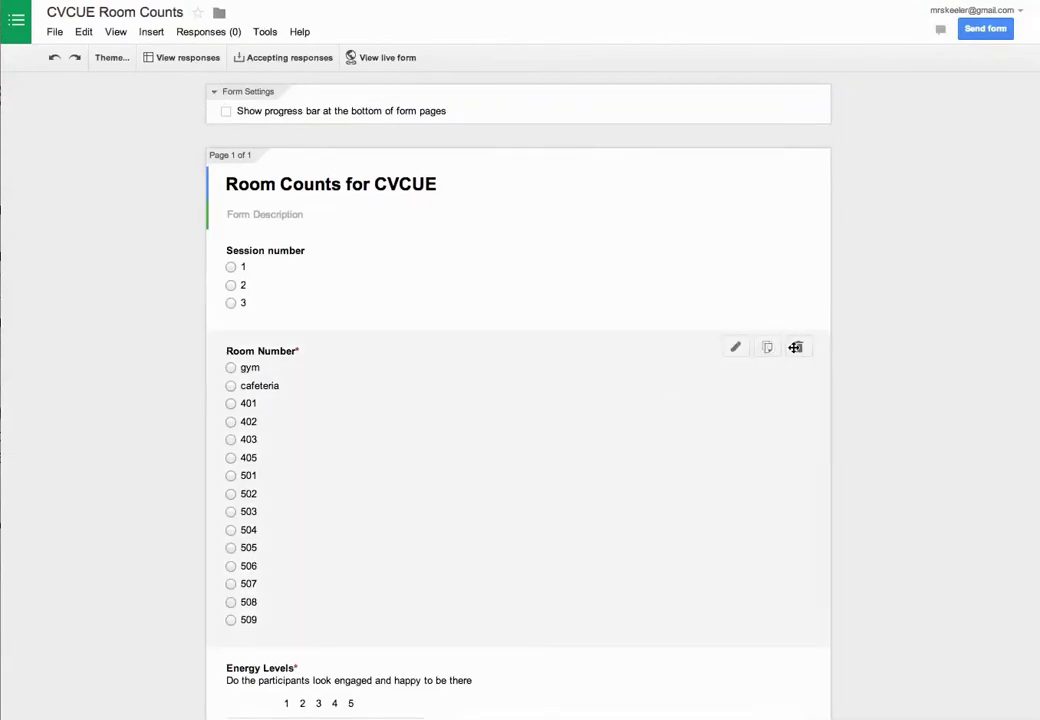
# Add a choose-from-a-list question and paste the 45 combined session lines as its options.
pyautogui.click(520, 480)
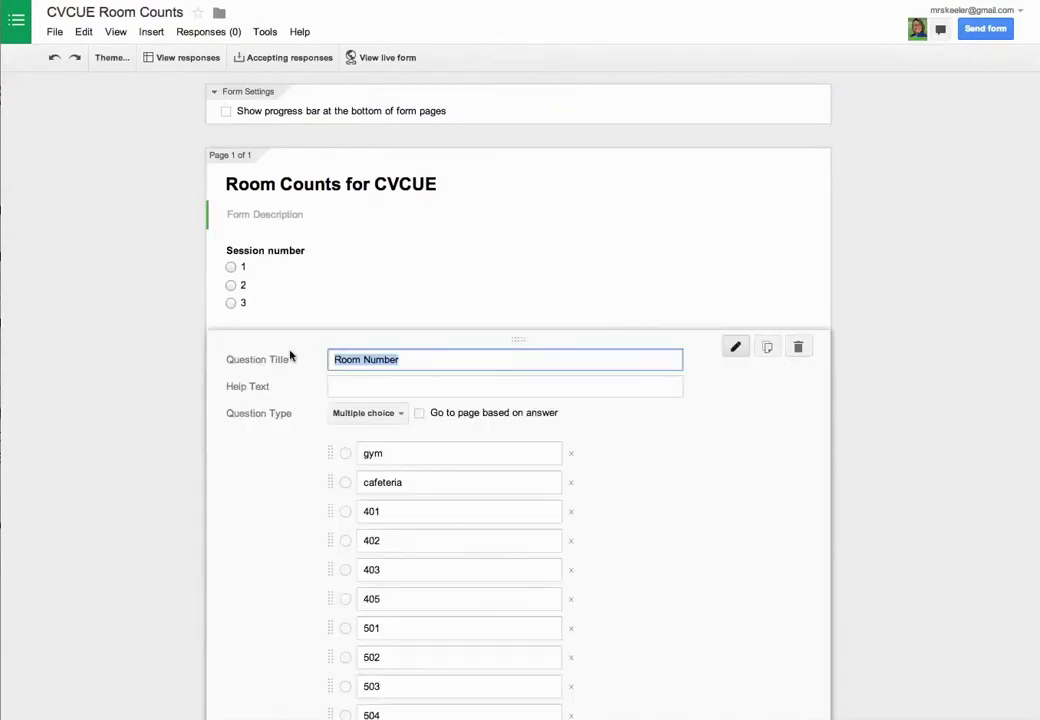
pyautogui.press('Return')
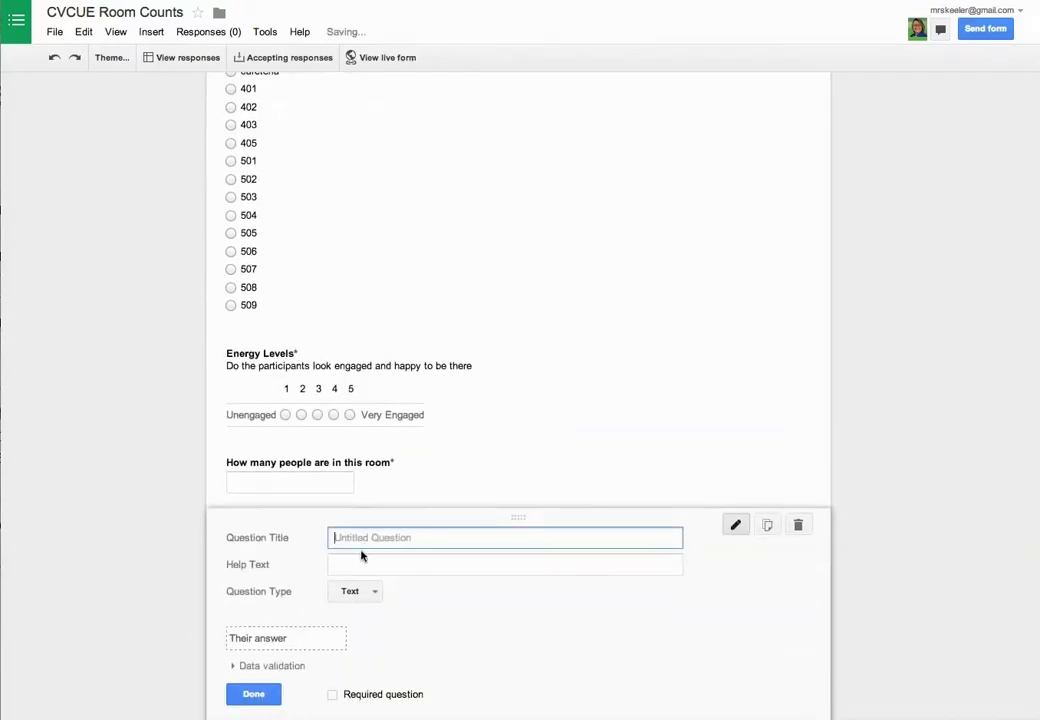
pyautogui.click(361, 592)
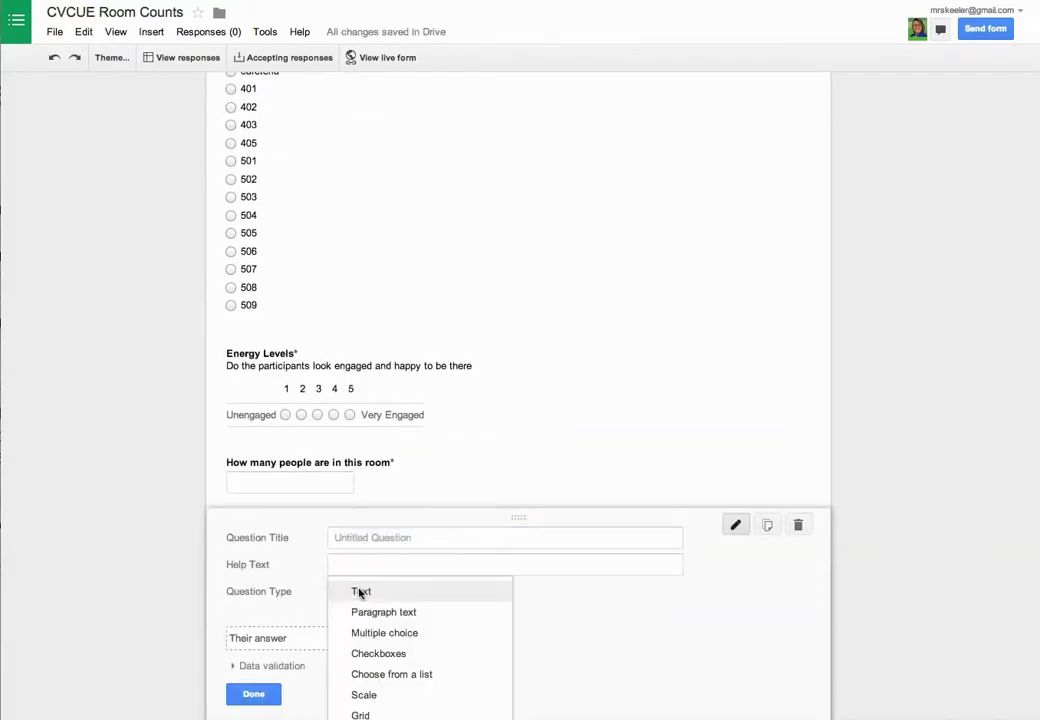
pyautogui.click(371, 674)
pyautogui.moveTo(409, 607); pyautogui.dragTo(358, 607)
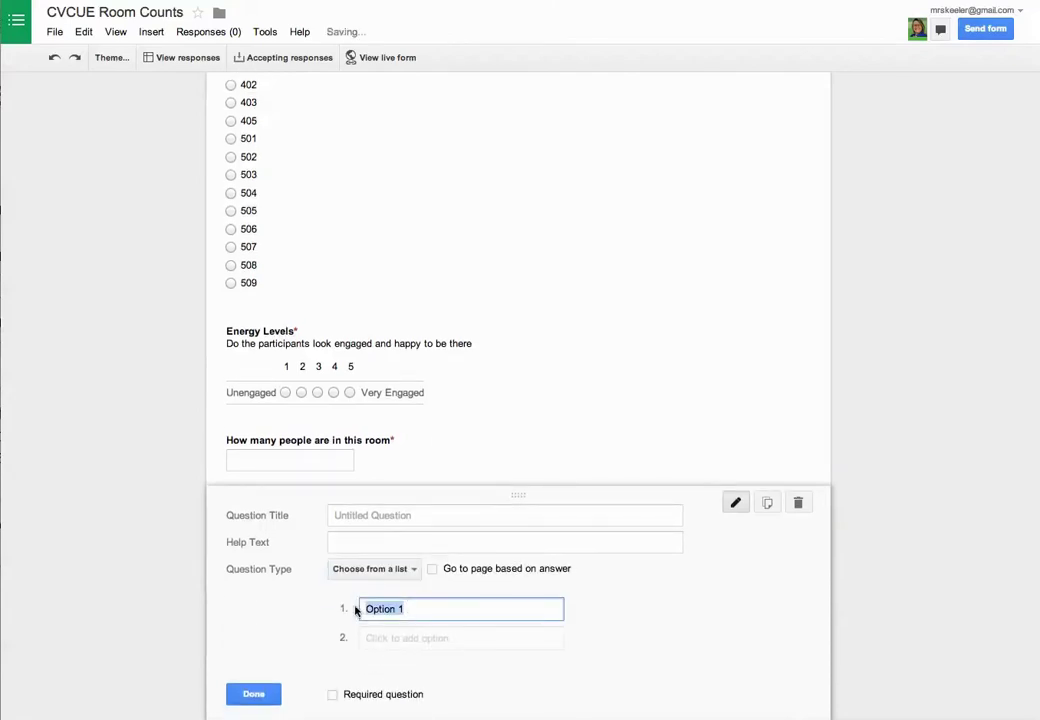
pyautogui.hotkey('ctrl', 'v')
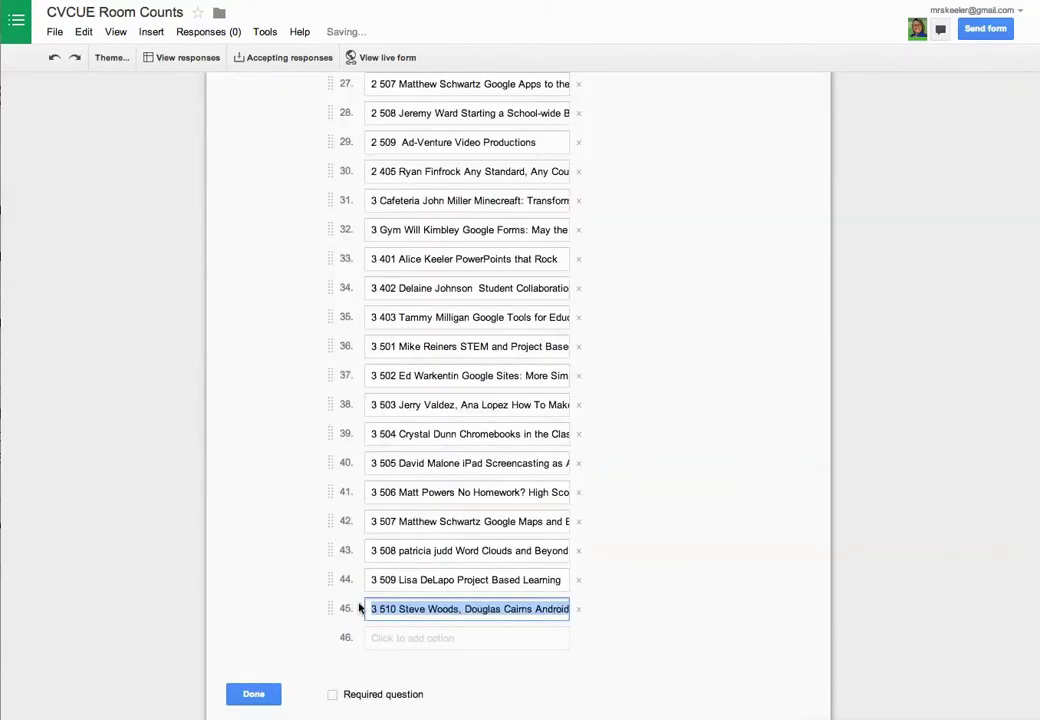
pyautogui.scroll(3, 601, 376)
pyautogui.scroll(-2, 601, 376)
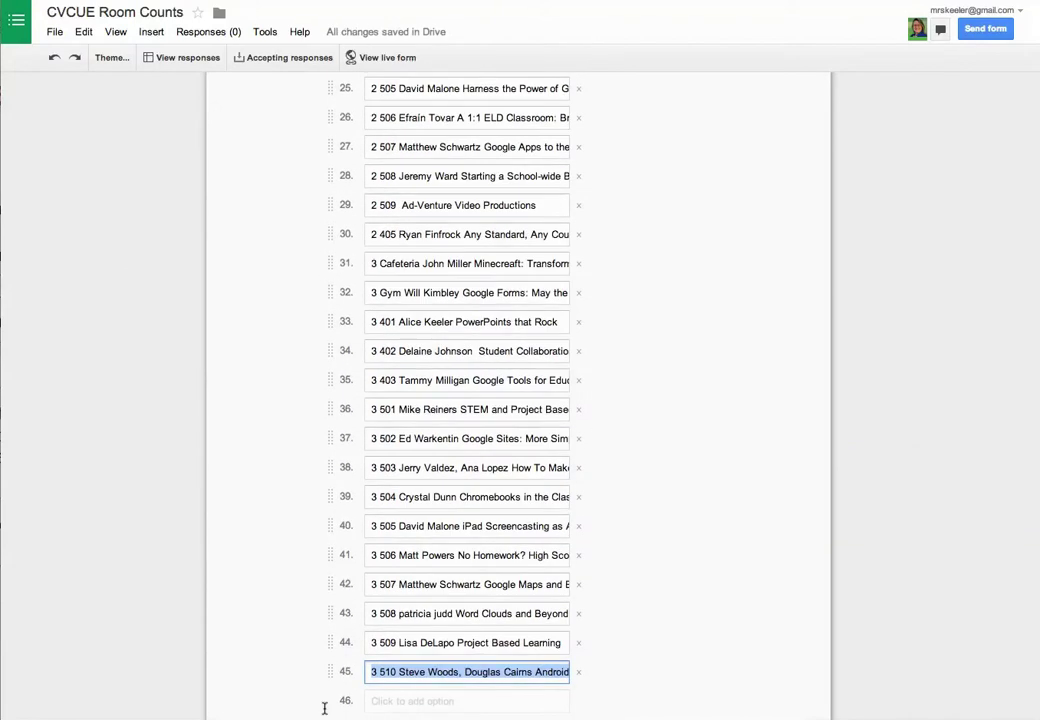
pyautogui.click(654, 447)
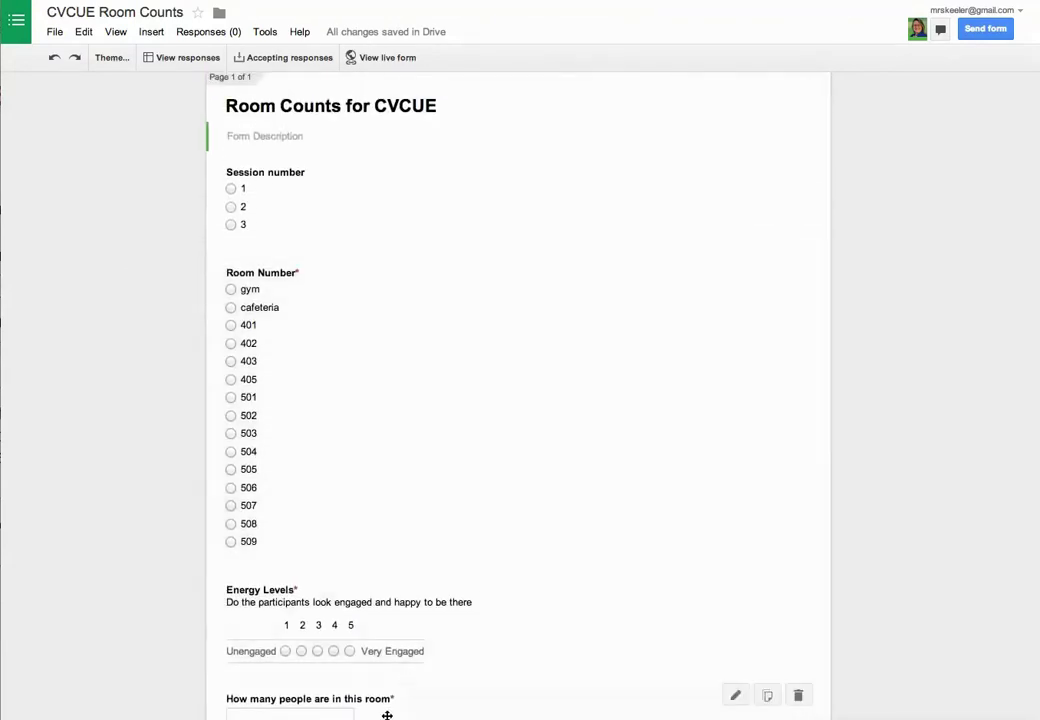
# Title the new dropdown question 'Session'.
pyautogui.moveTo(395, 706); pyautogui.dragTo(392, 272)
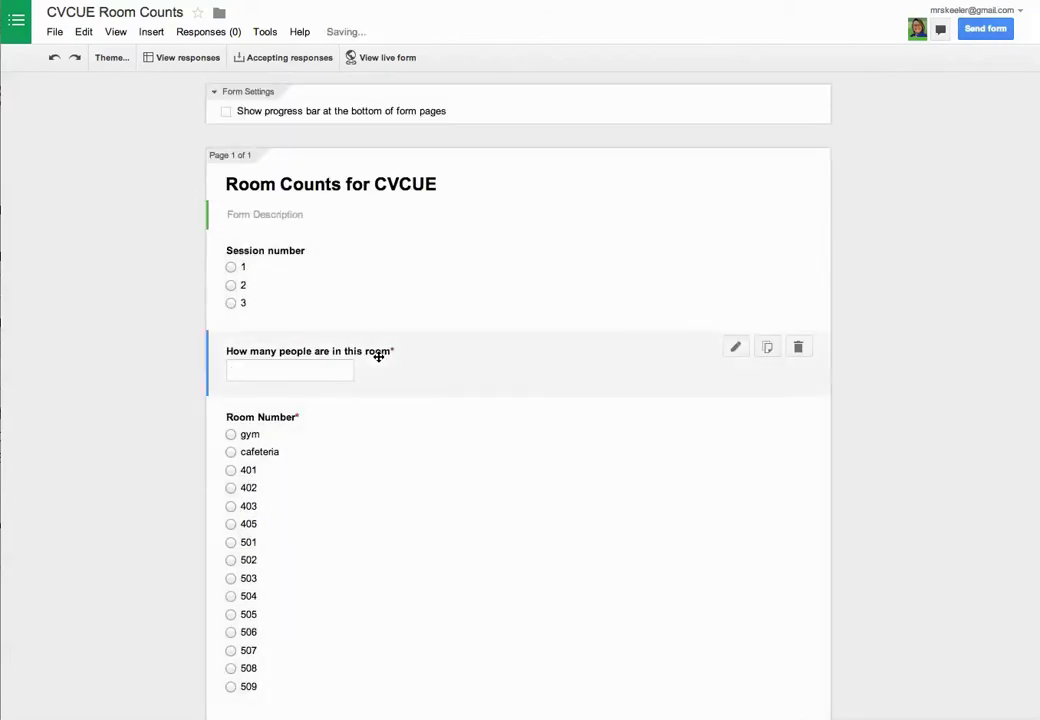
pyautogui.moveTo(378, 355); pyautogui.dragTo(345, 719)
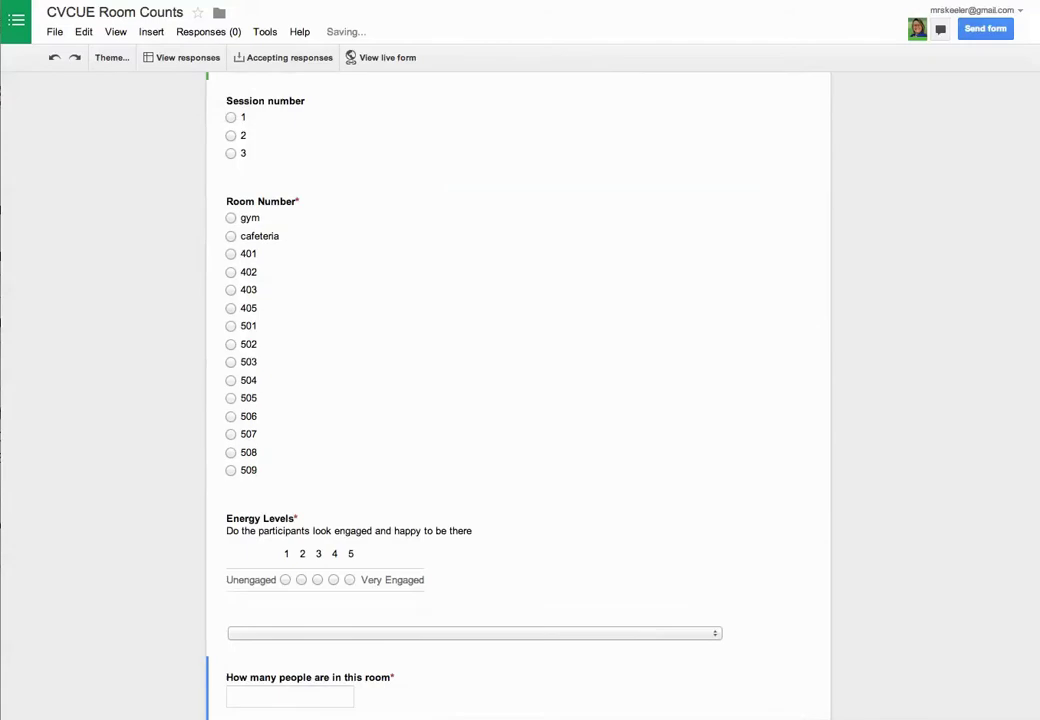
pyautogui.click(365, 632)
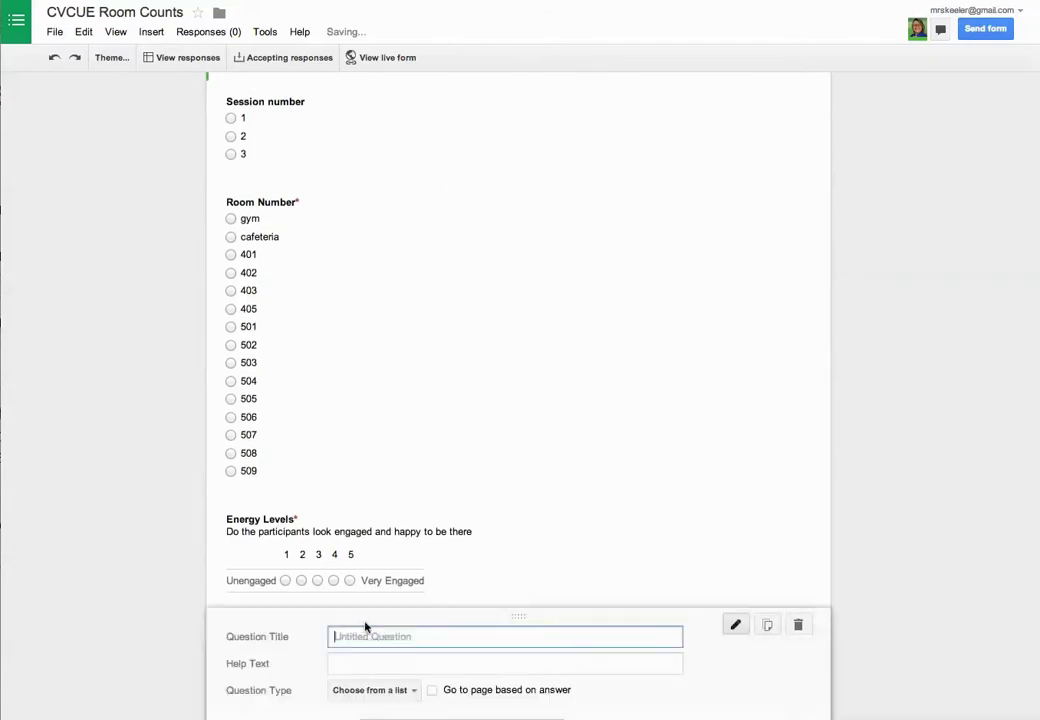
pyautogui.write('Se')
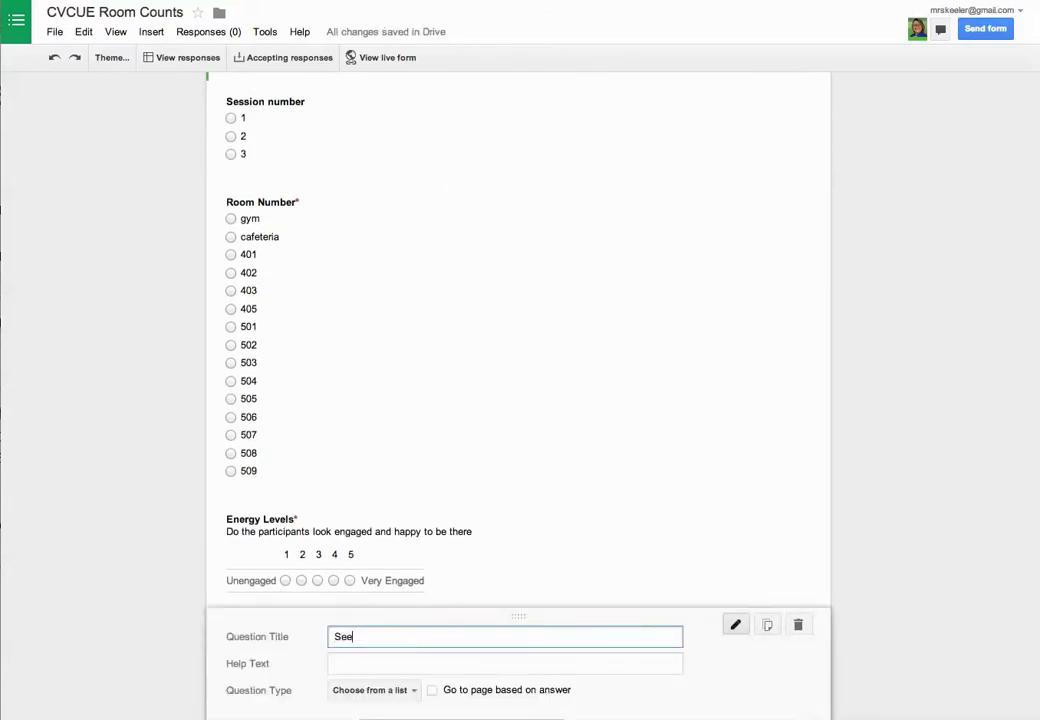
pyautogui.write('ssion')
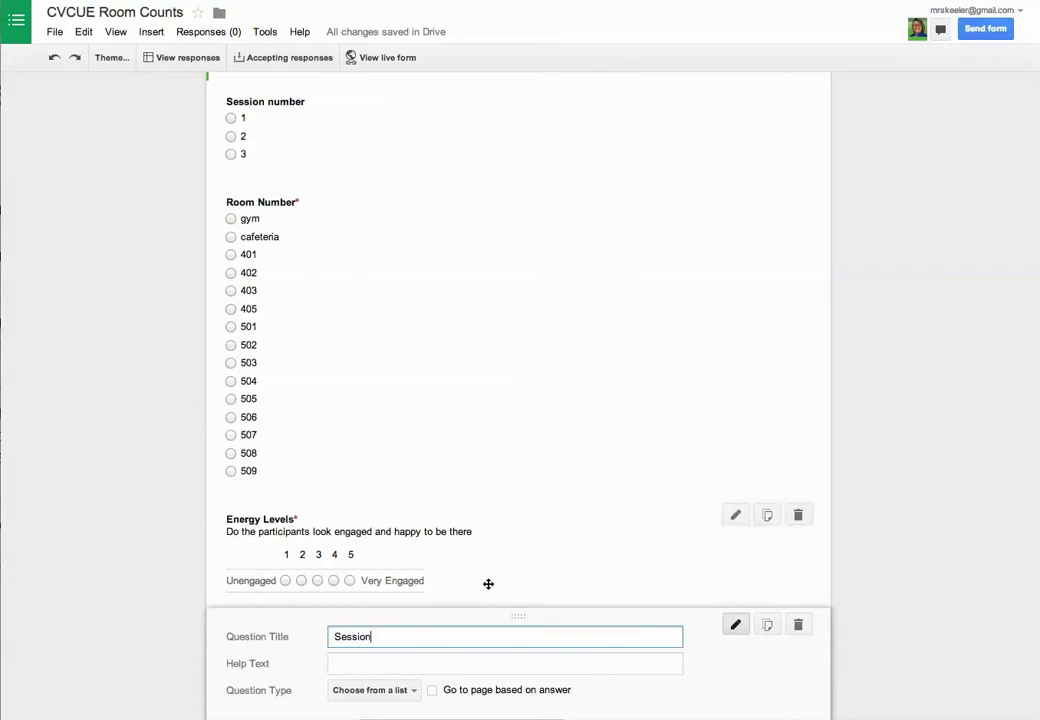
pyautogui.click(497, 583)
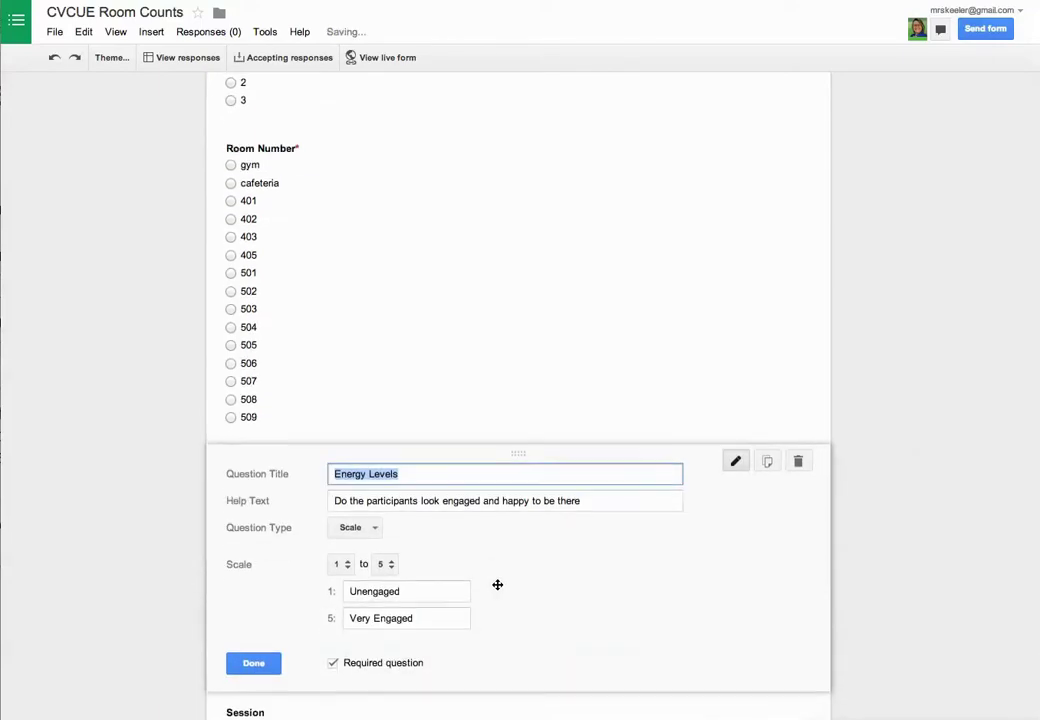
# Move Session directly below Session number and delete the Room Number question.
pyautogui.click(268, 660)
pyautogui.moveTo(337, 624); pyautogui.dragTo(359, 260)
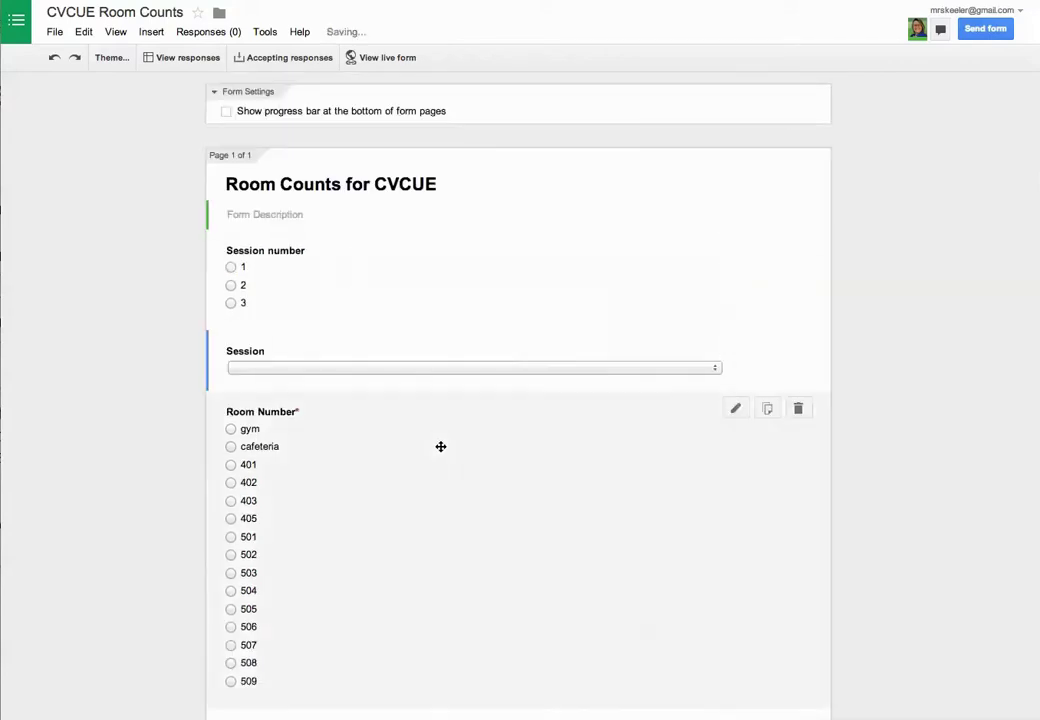
pyautogui.click(798, 409)
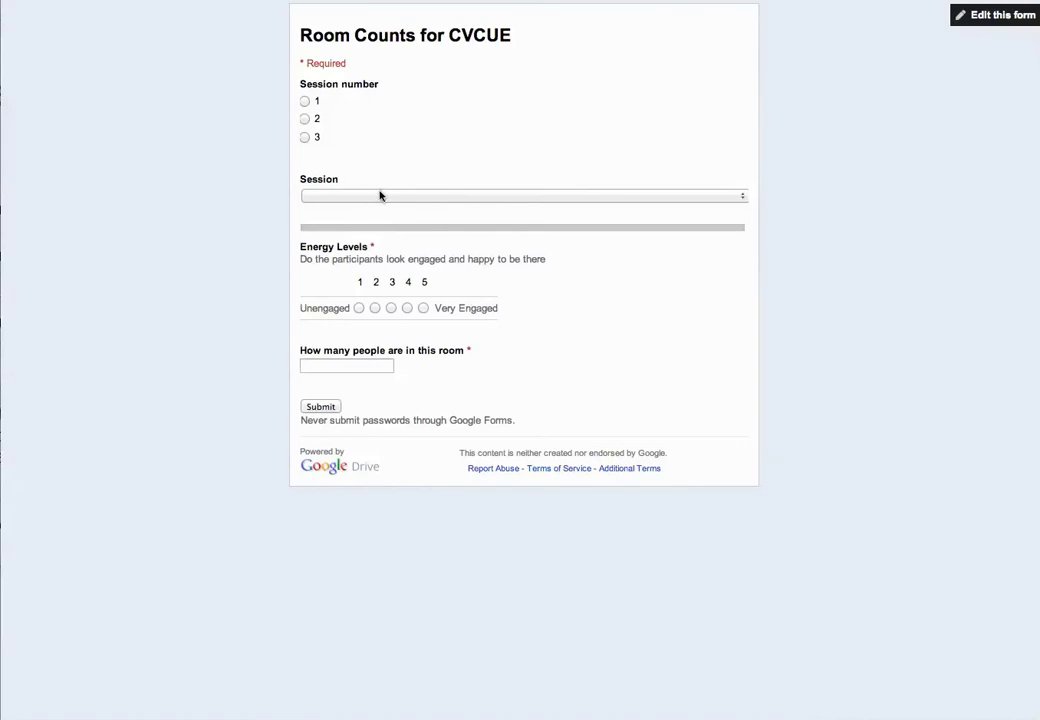
# Expand the live form's Session dropdown to review all combined session options, then close it.
pyautogui.click(326, 196)
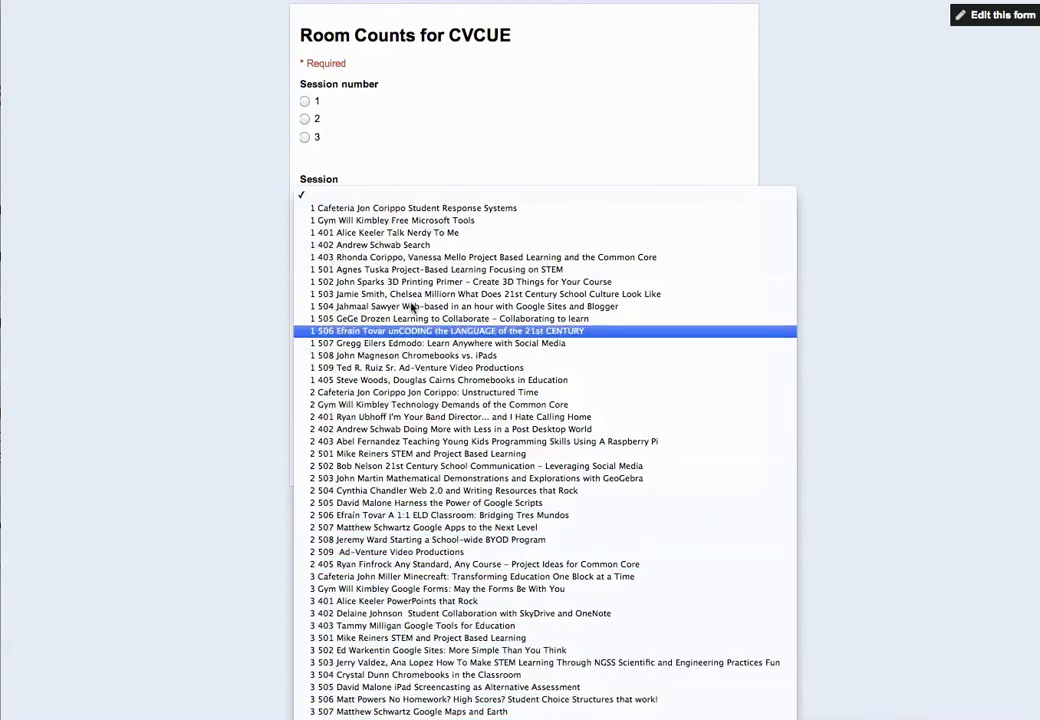
pyautogui.click(702, 124)
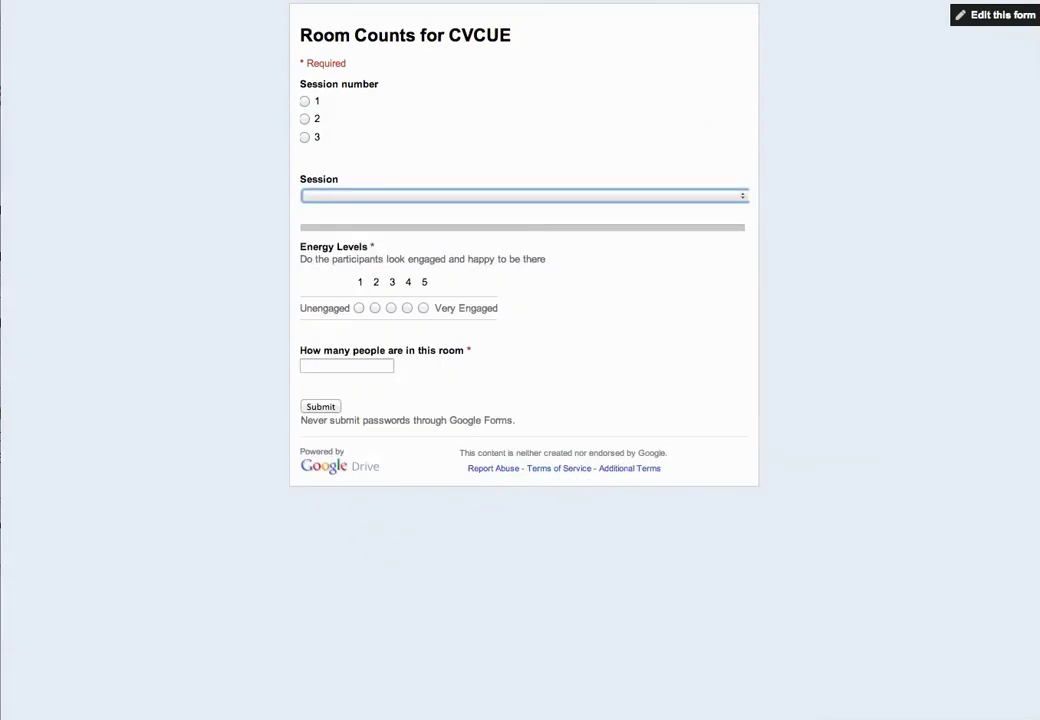